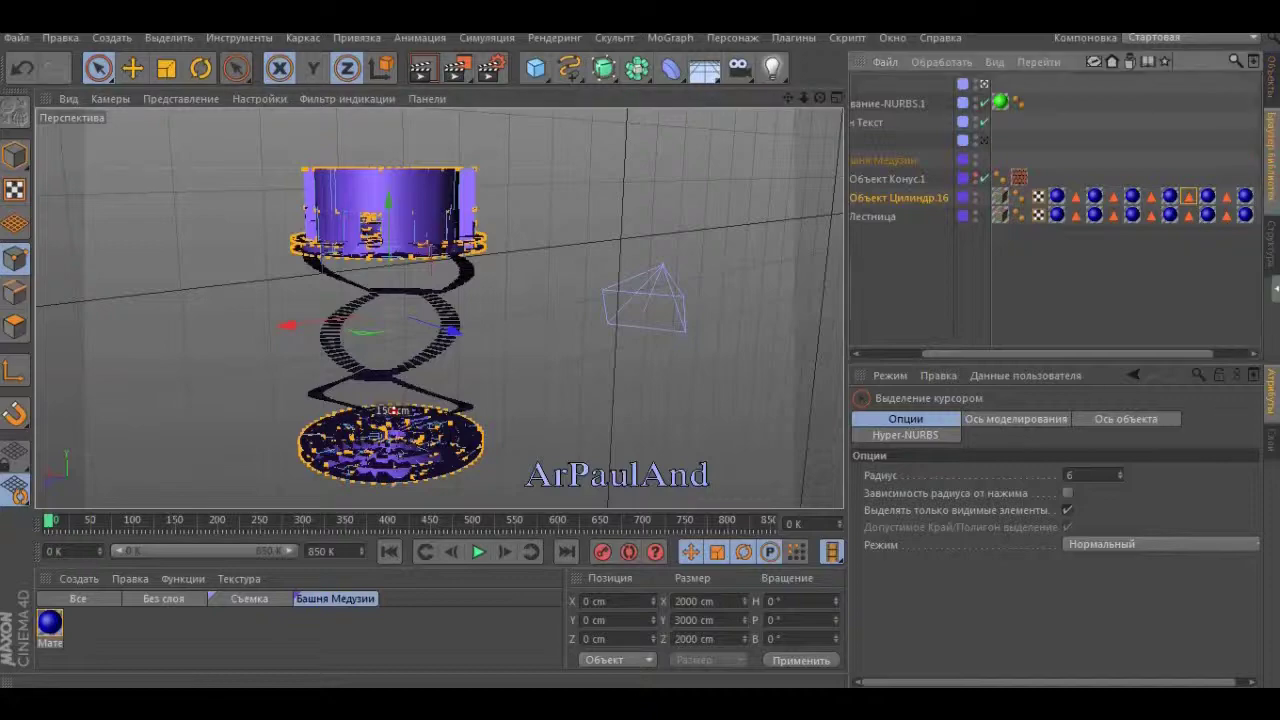
Orbit and zoom around the tower and staircase, then open the 'Выбор полигонов.3' selection tag
scroll(1000, 540, up, 5)
middle_drag(688, 208, 228, 247)
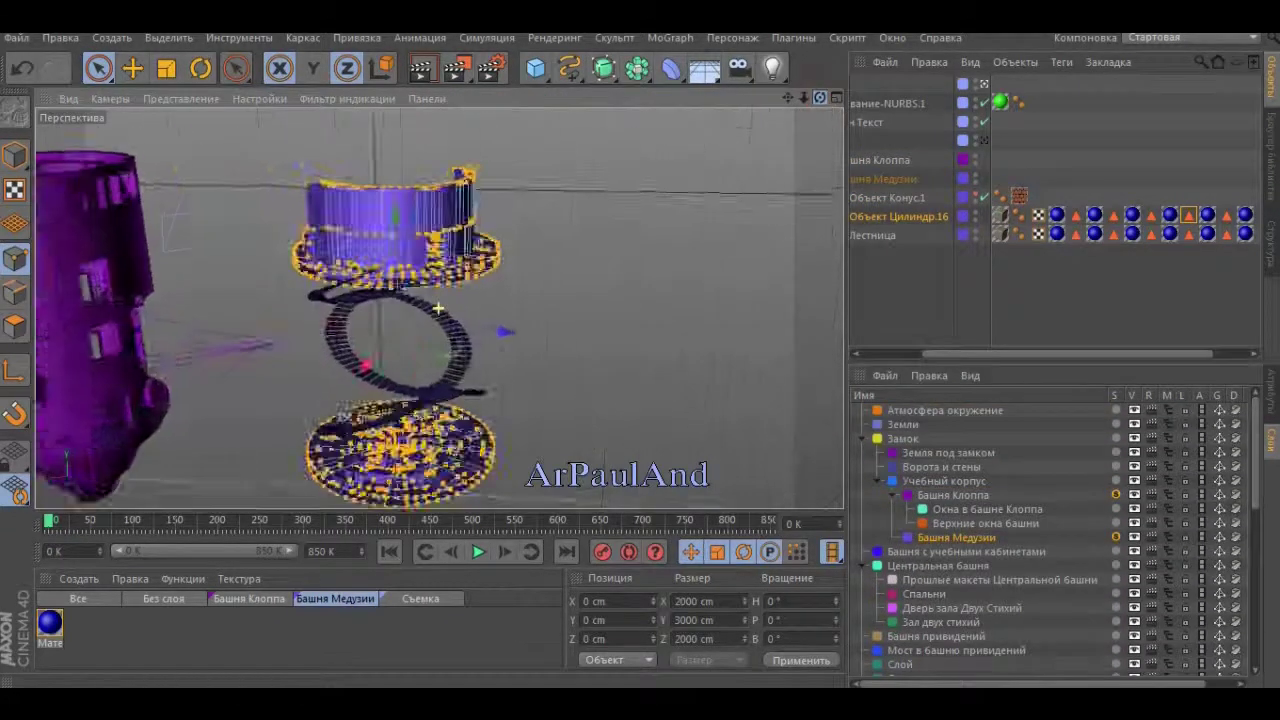
scroll(228, 247, up, 2)
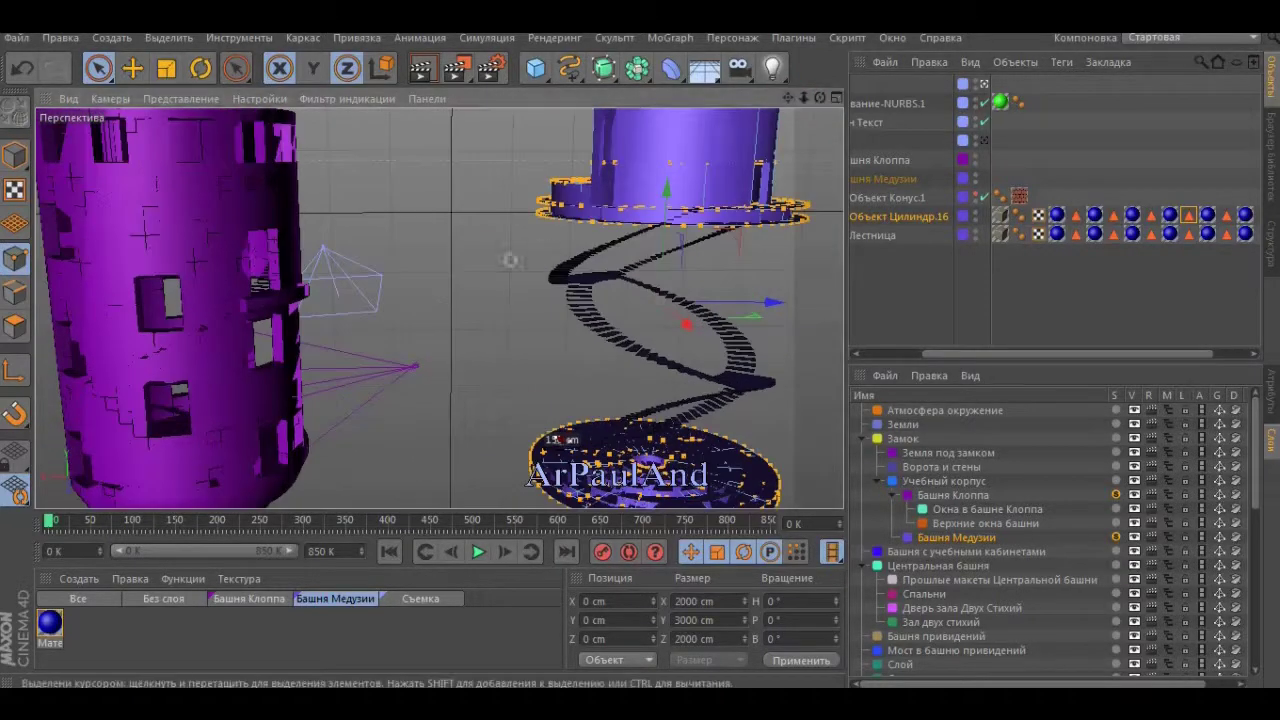
scroll(440, 300, down, 3)
scroll(440, 300, up, 4)
mouse_move(440, 300)
alt+mouse_down()
mouse_move(475, 284)
mouse_move(438, 308)
alt+mouse_up()
double_click(1188, 253)
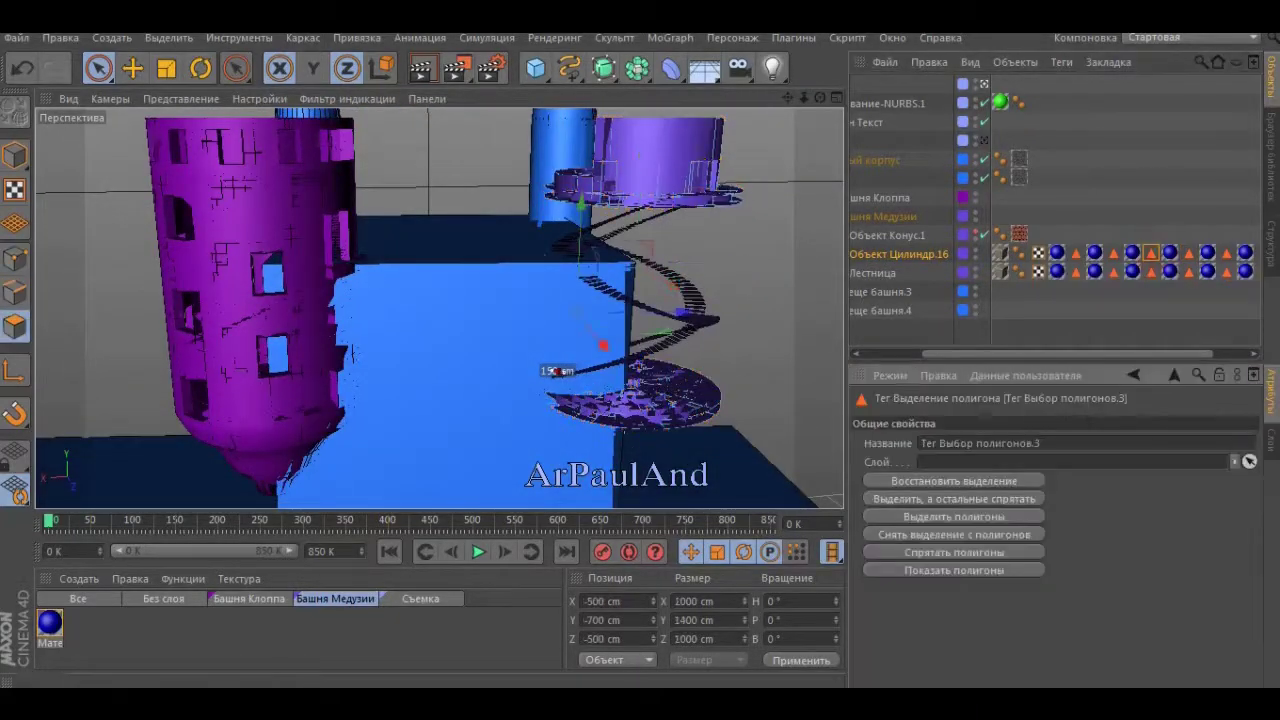
Zoom in close to the tower and bring up the layer list
alt+drag(438, 310, 438, 310)
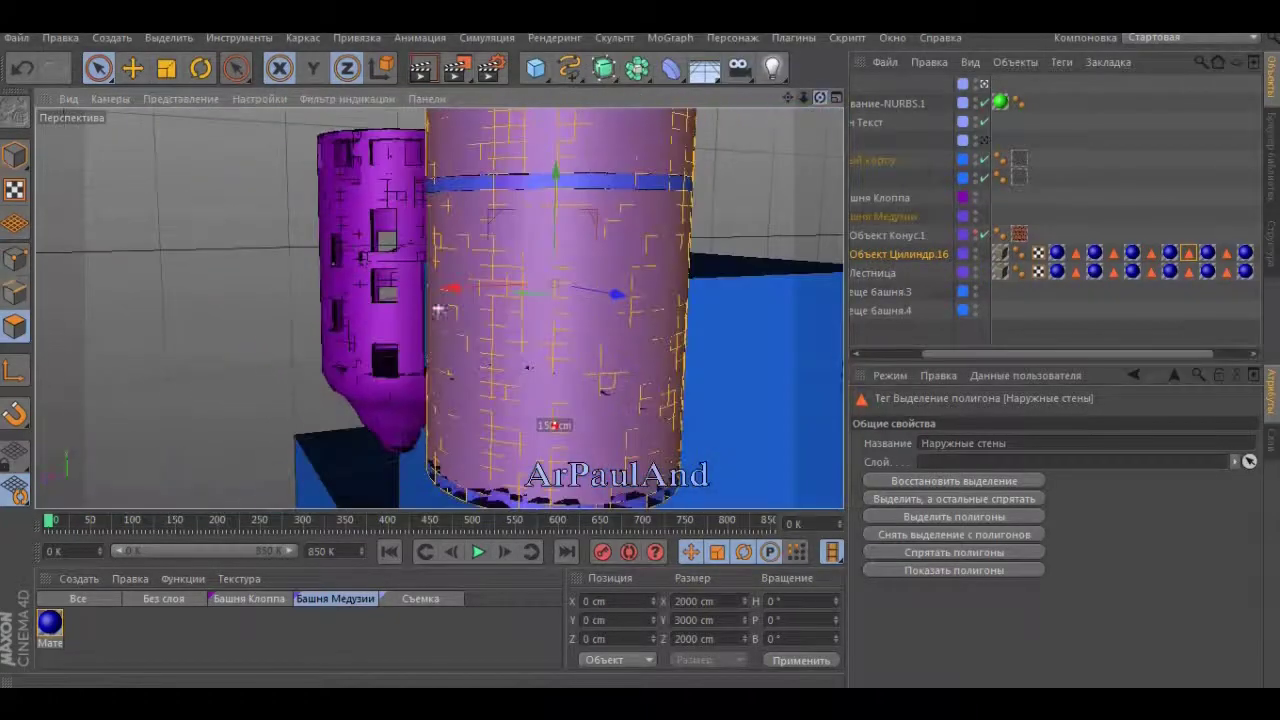
scroll(438, 310, up, 3)
scroll(438, 310, up, 3)
scroll(438, 310, up, 3)
scroll(438, 310, up, 2)
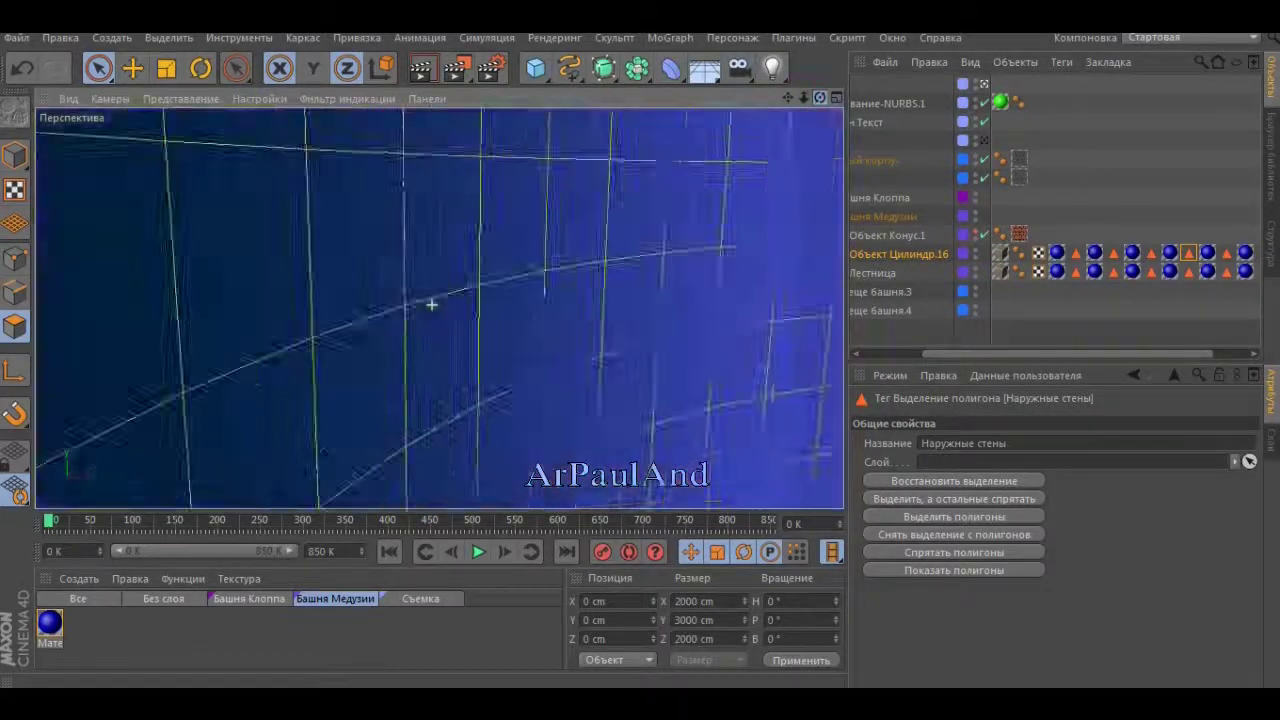
scroll(438, 310, down, 3)
scroll(438, 310, up, 3)
scroll(438, 310, down, 3)
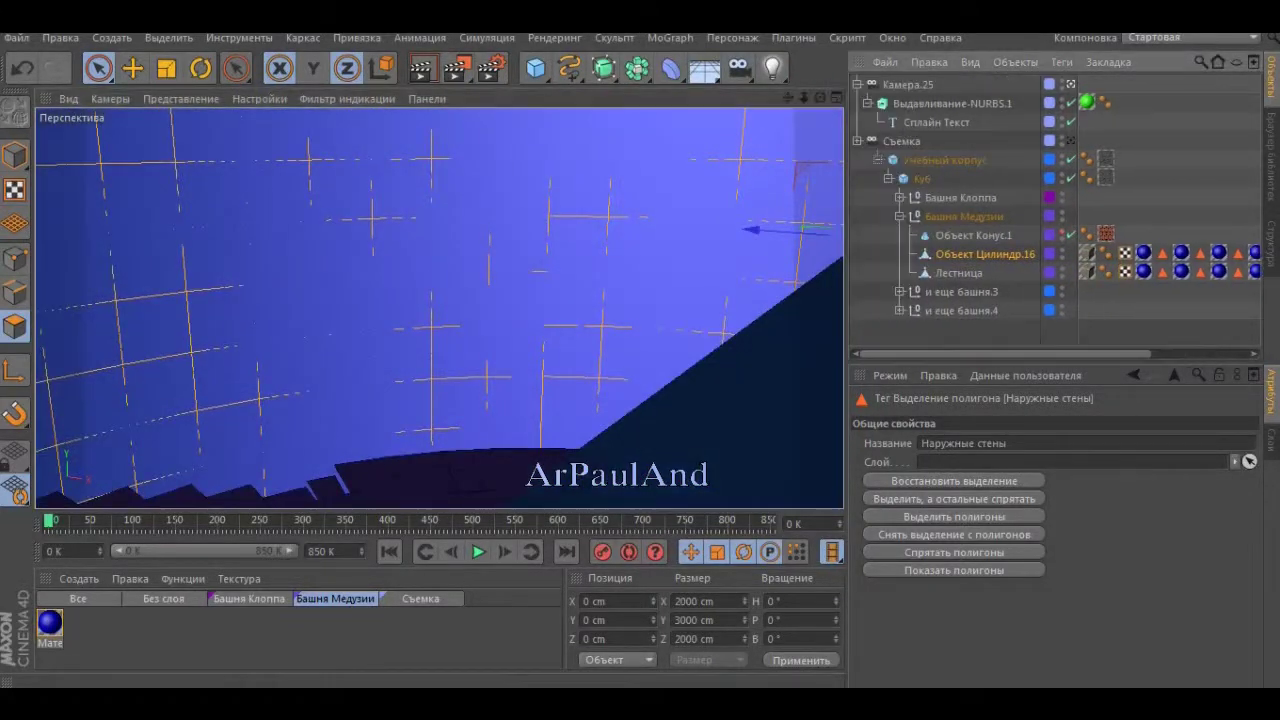
key(shift+F4)
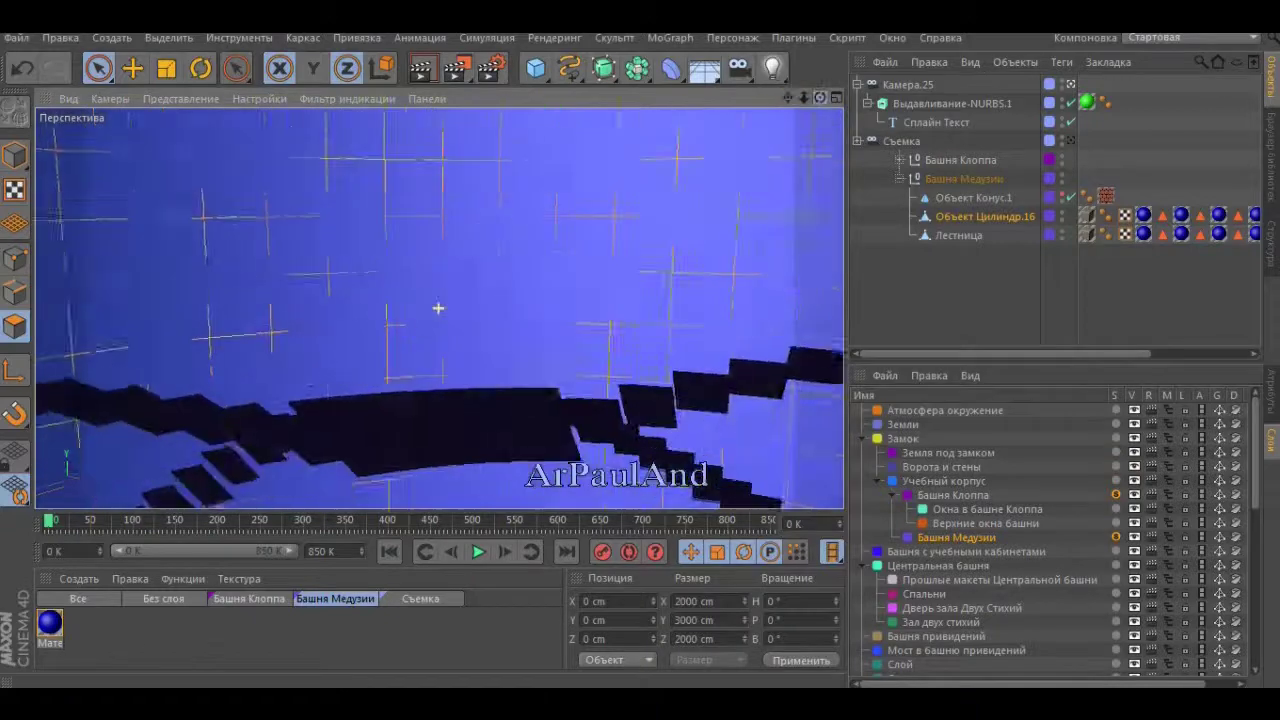
Pan along the inner wall blocks and down toward the tower floor
alt+drag(437, 306, 363, 350)
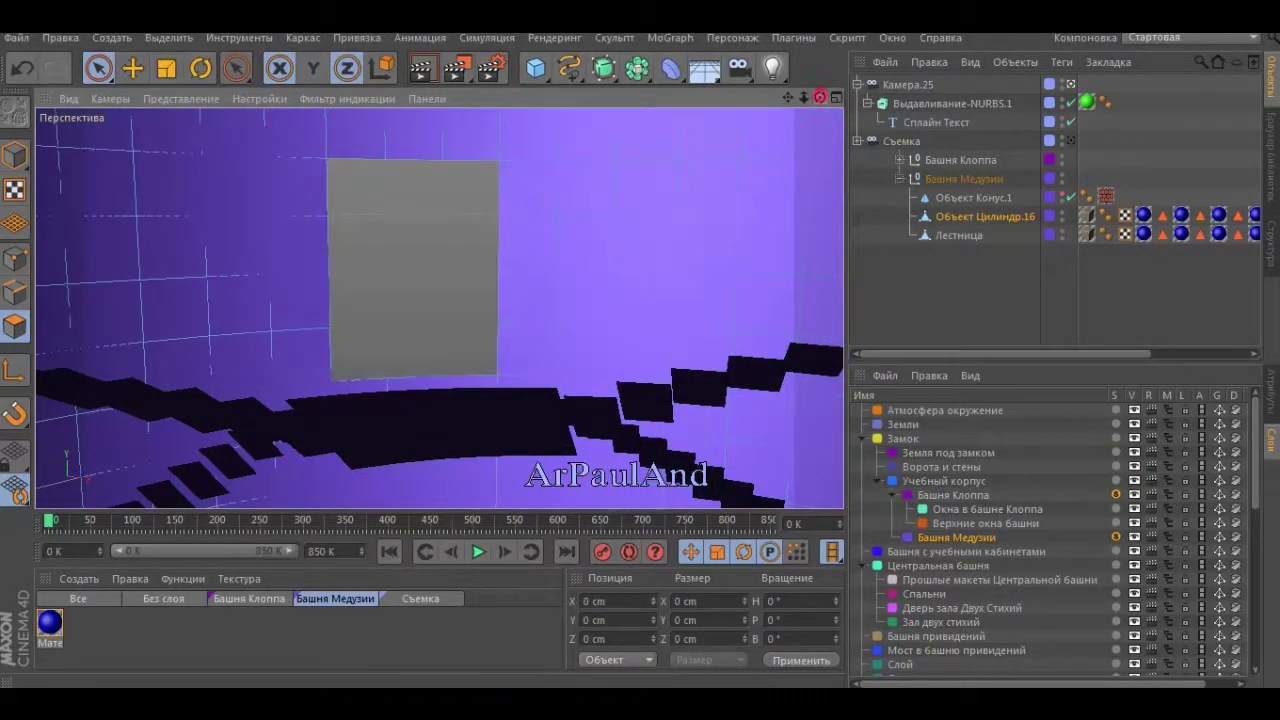
scroll(438, 307, up, 3)
scroll(438, 307, down, 3)
scroll(438, 307, up, 3)
scroll(438, 307, up, 3)
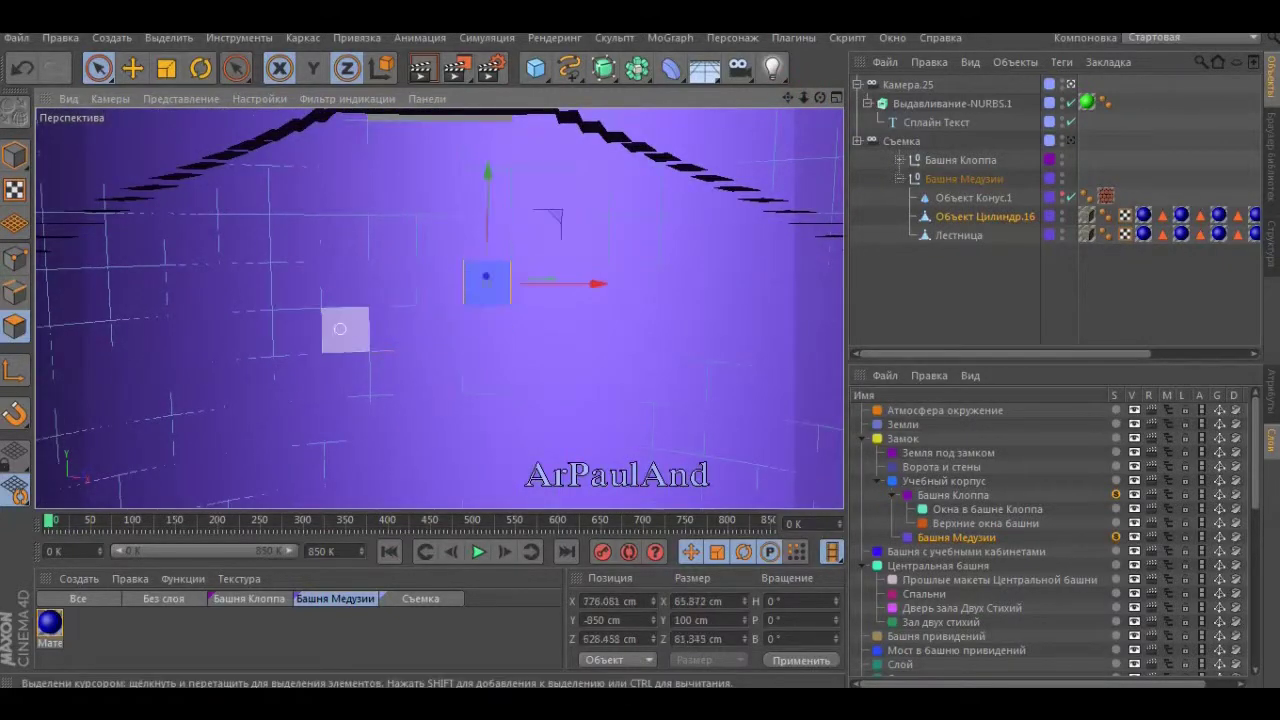
alt+middle_drag(401, 459, 391, 362)
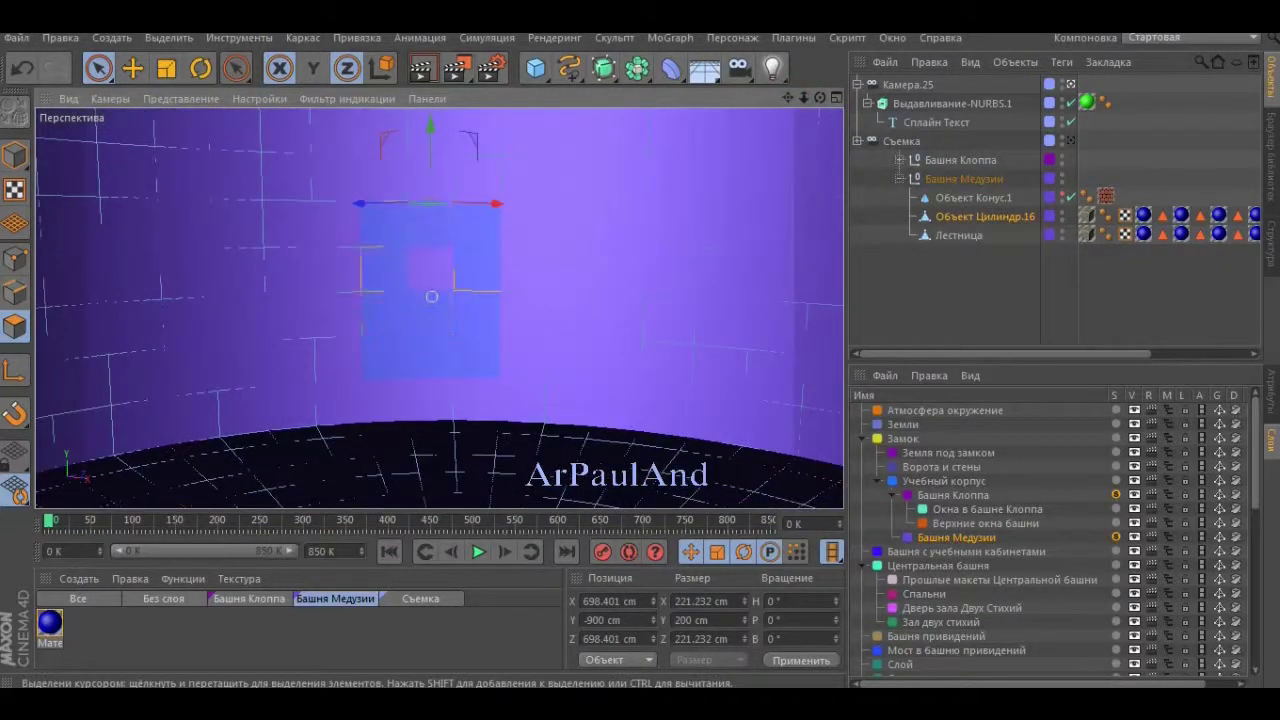
scroll(431, 307, up, 3)
scroll(431, 307, down, 3)
scroll(438, 308, down, 2)
scroll(438, 308, down, 2)
scroll(438, 308, down, 2)
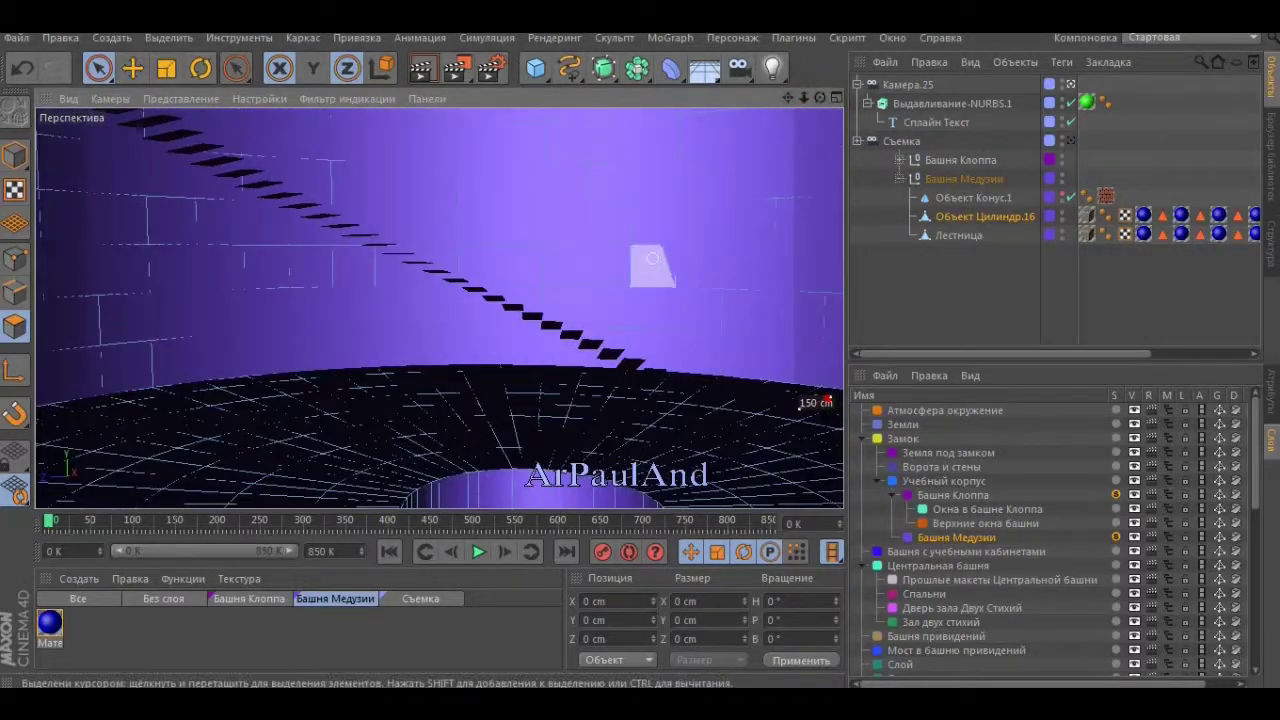
Select the blue Учебный корпус building block and remove it from the scene
click(566, 152)
scroll(438, 308, up, 2)
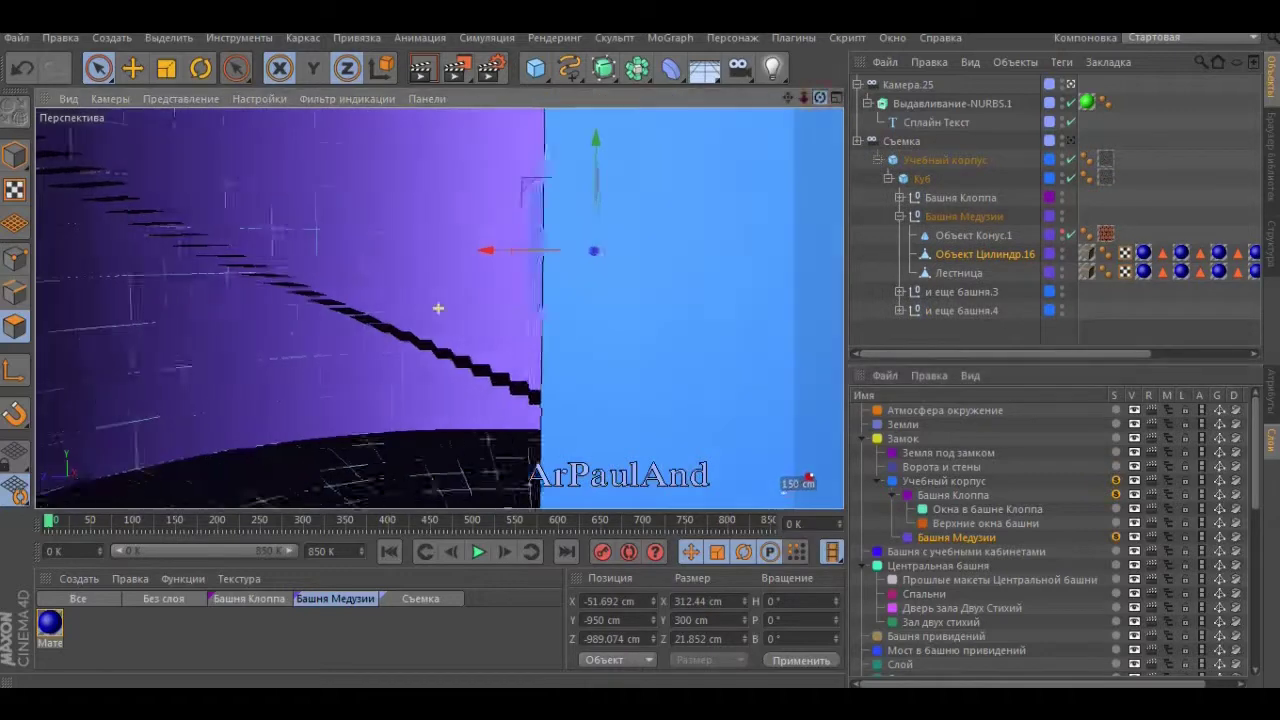
scroll(438, 308, up, 2)
scroll(438, 308, up, 2)
scroll(438, 308, down, 2)
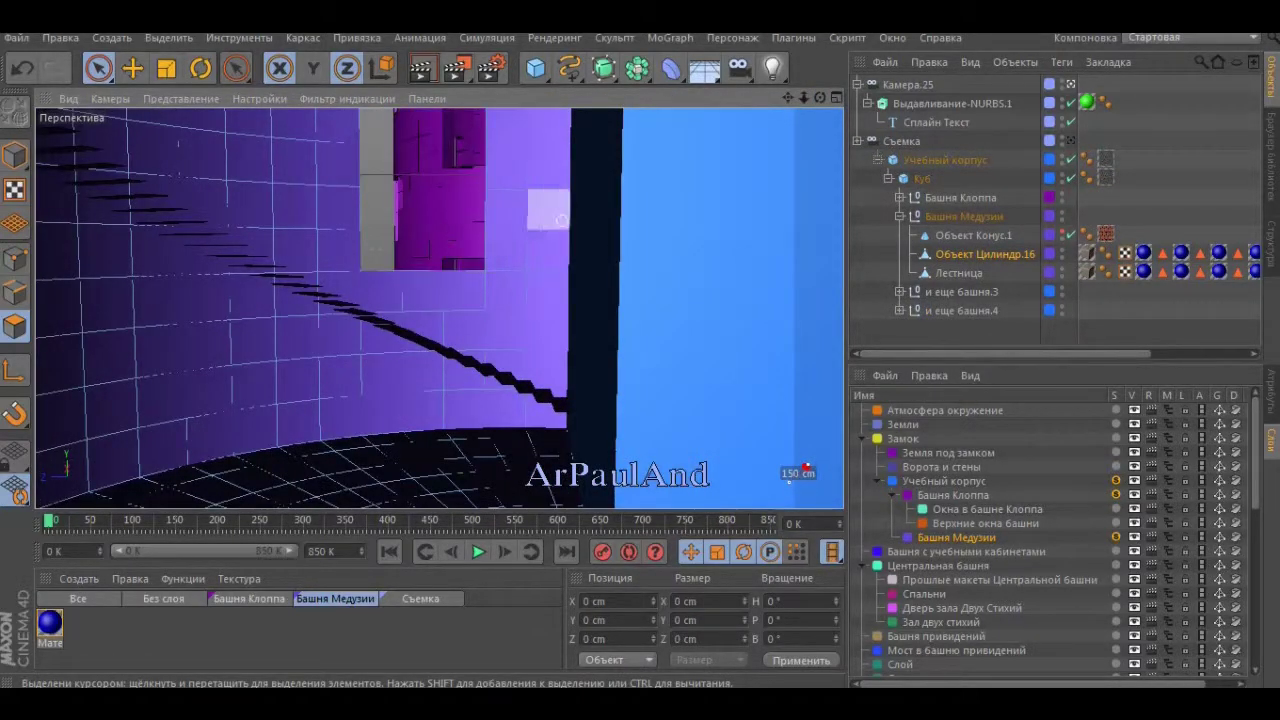
scroll(438, 308, down, 2)
key(ctrl+z)
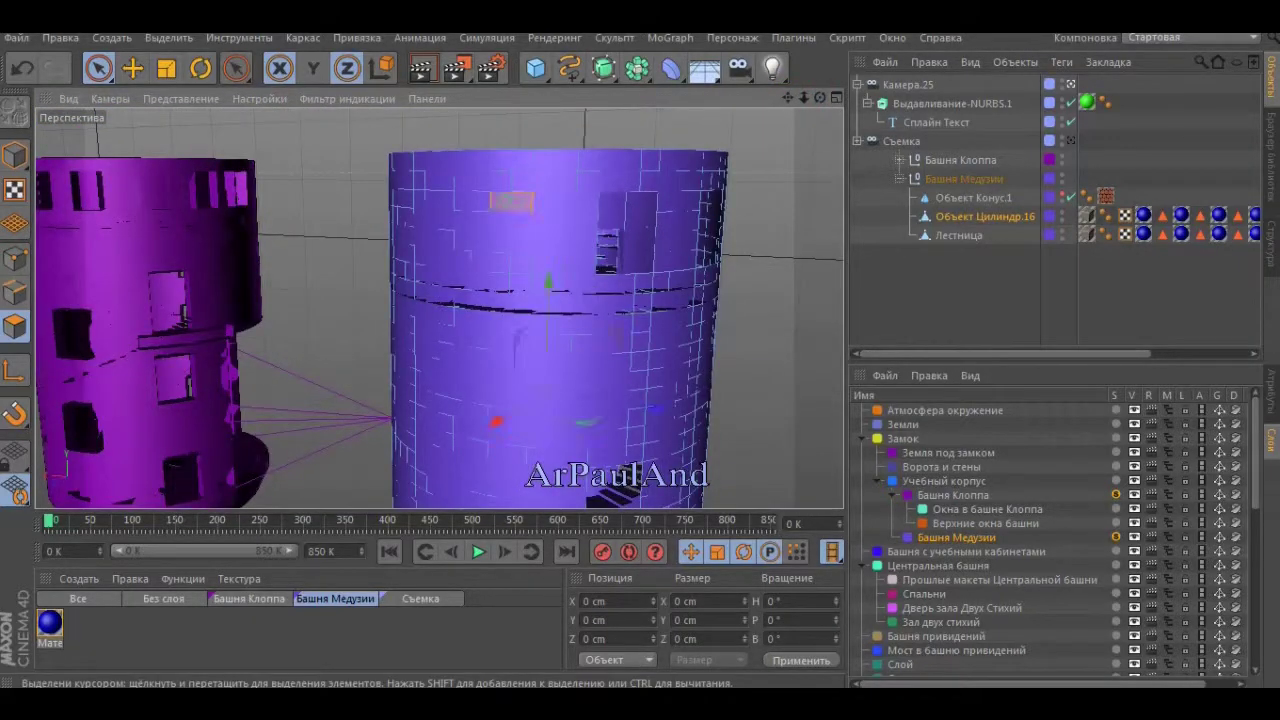
Clear the polygon selection on the tower's windowed wall
click(440, 306)
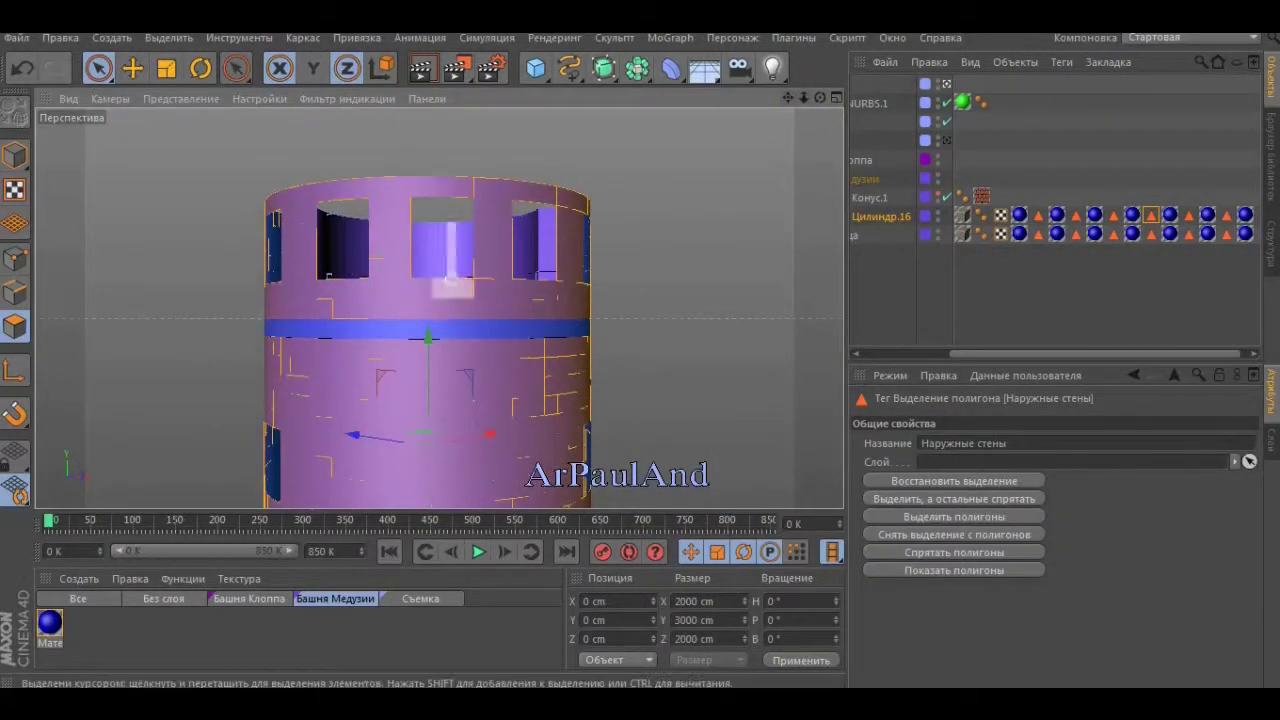
Extrude the selected wall polygons with a -100 cm offset and caps enabled
alt+drag(733, 324, 438, 308)
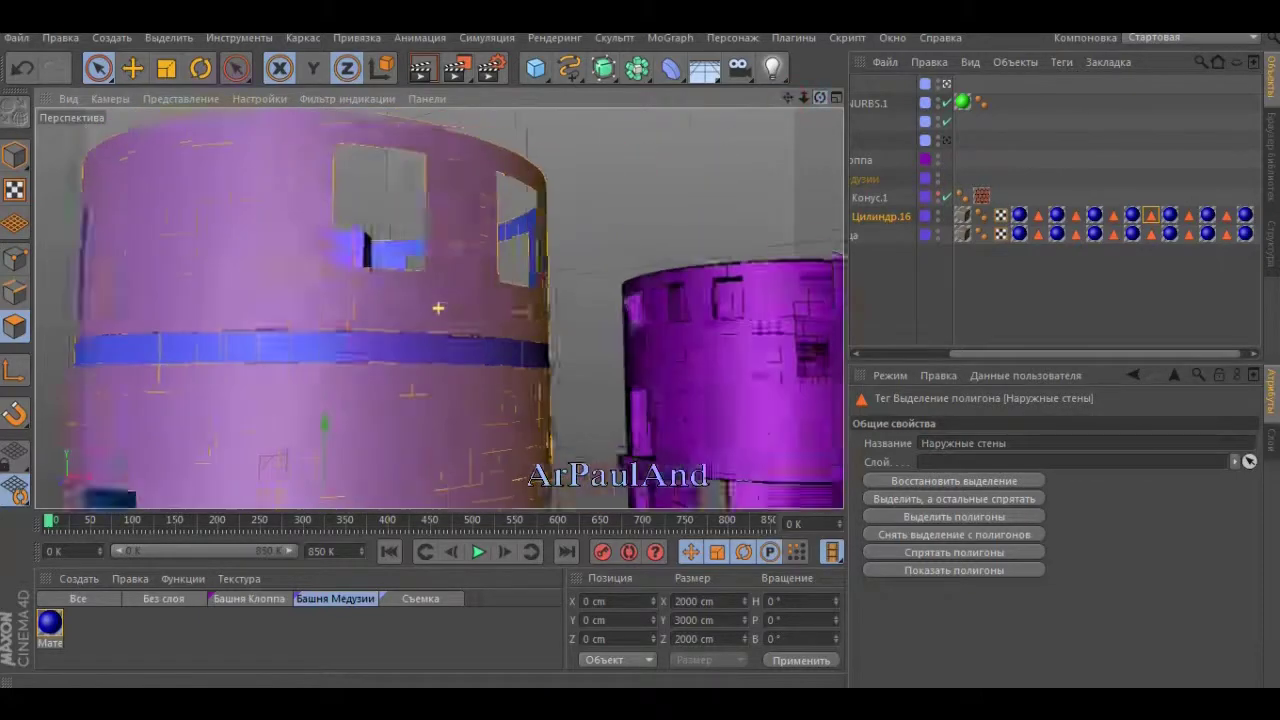
scroll(438, 308, up, 3)
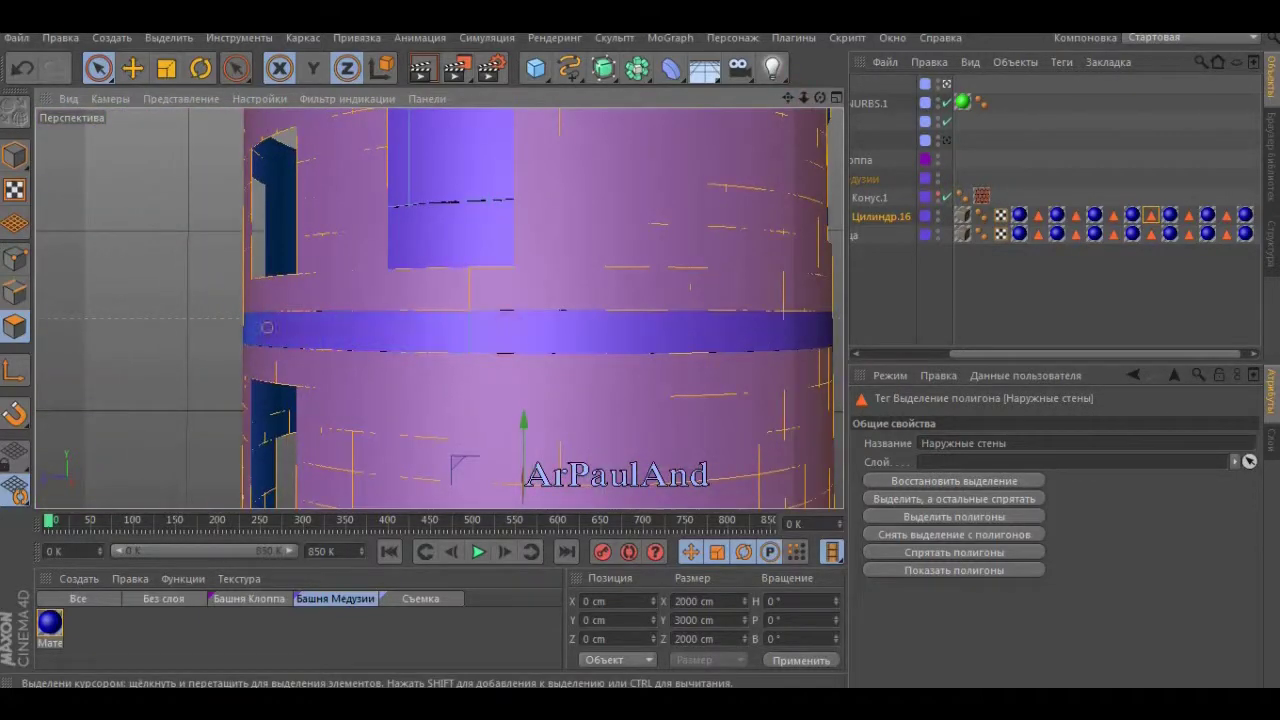
alt+drag(438, 308, 520, 350)
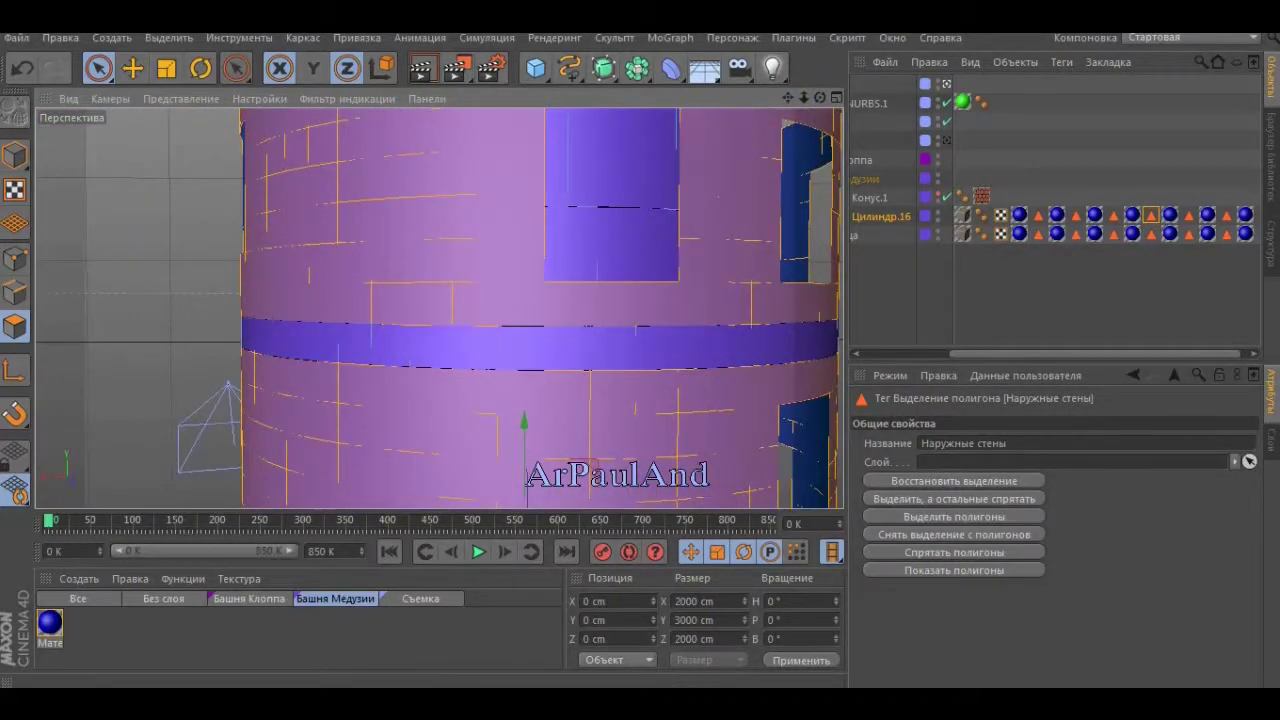
scroll(440, 308, down, 5)
key(d)
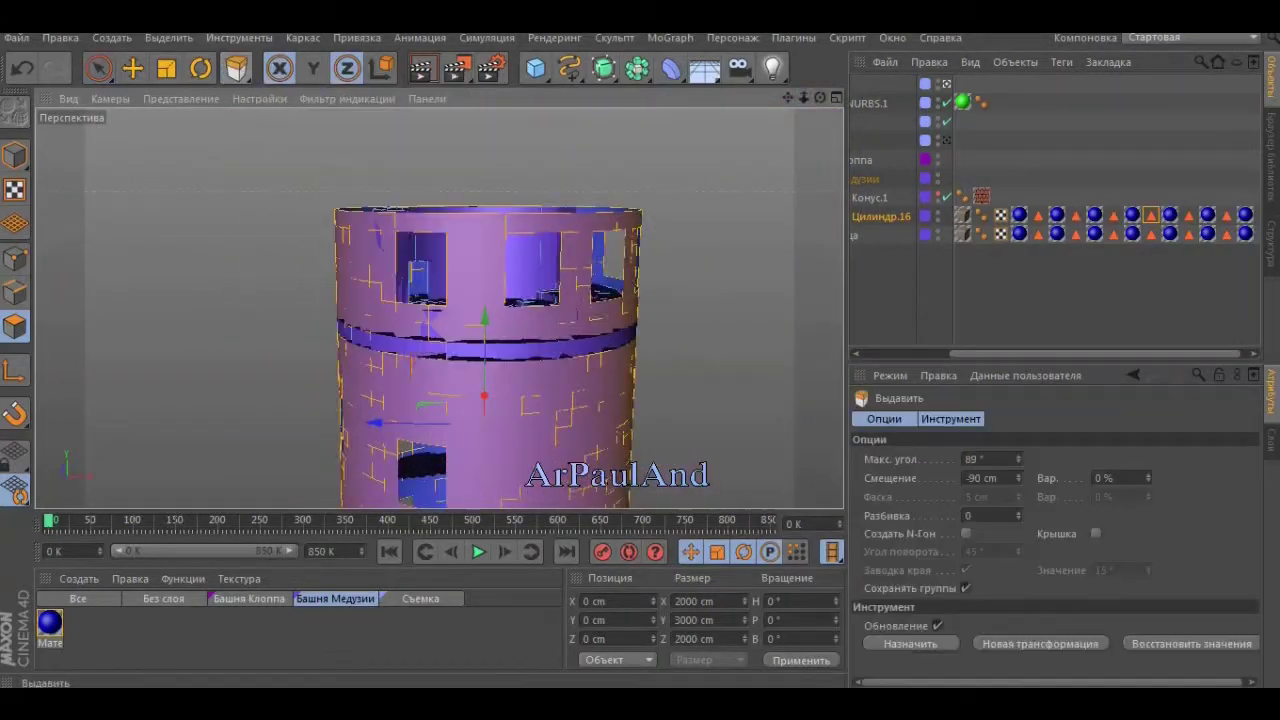
double_click(985, 478)
key(Return)
click(1095, 533)
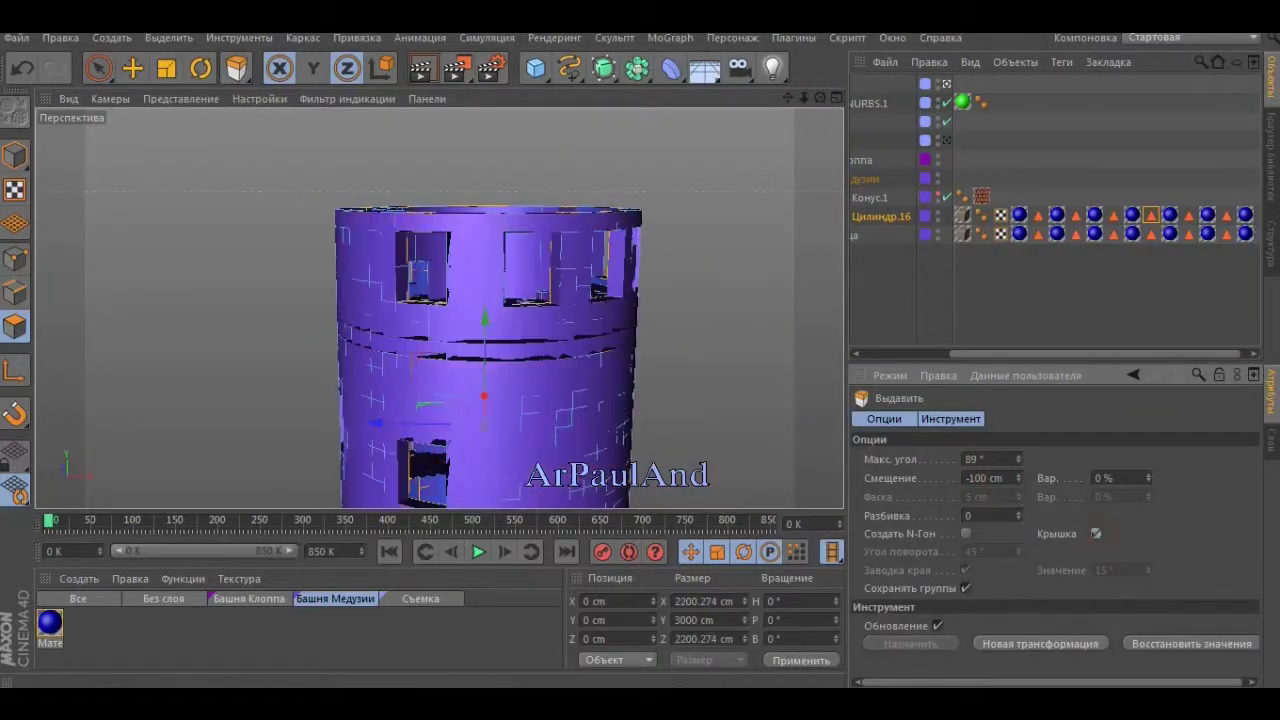
Rename the new polygon selection tag to 'Стены внутри'
mouse_move(520, 330)
alt+mouse_down()
mouse_move(438, 308)
mouse_move(420, 330)
alt+mouse_up()
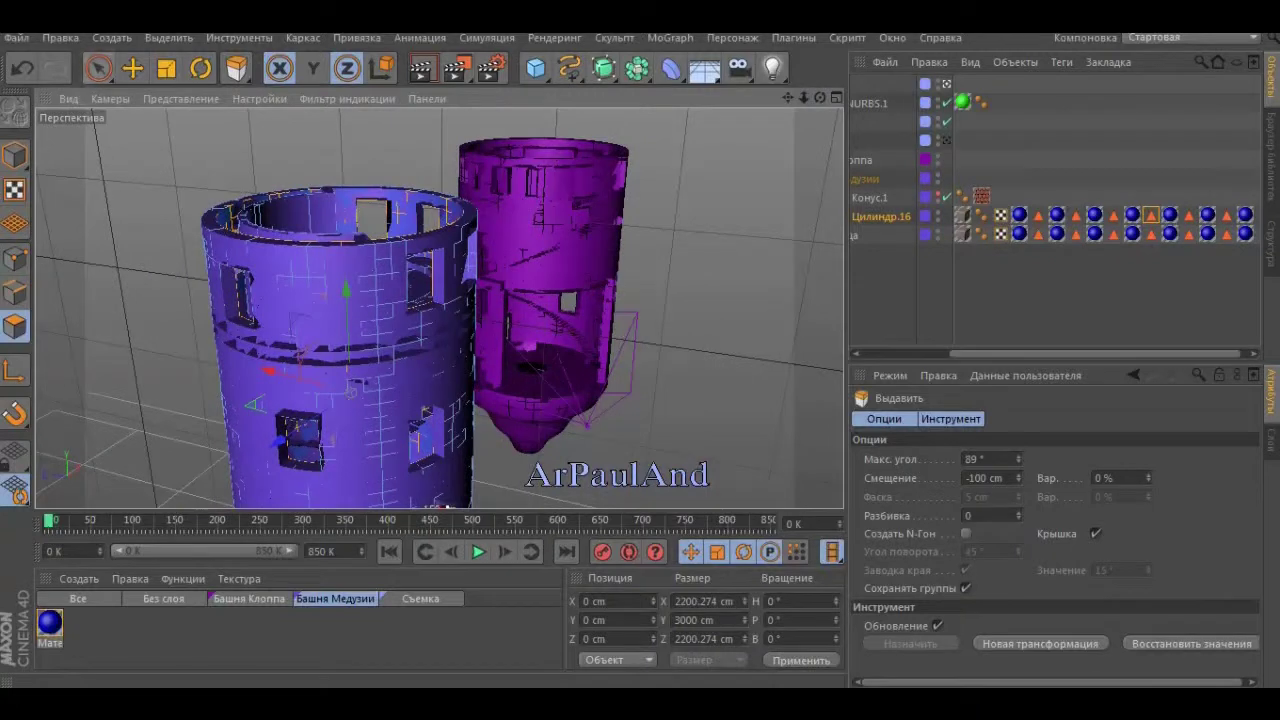
click(1245, 215)
drag(1109, 354, 1135, 354)
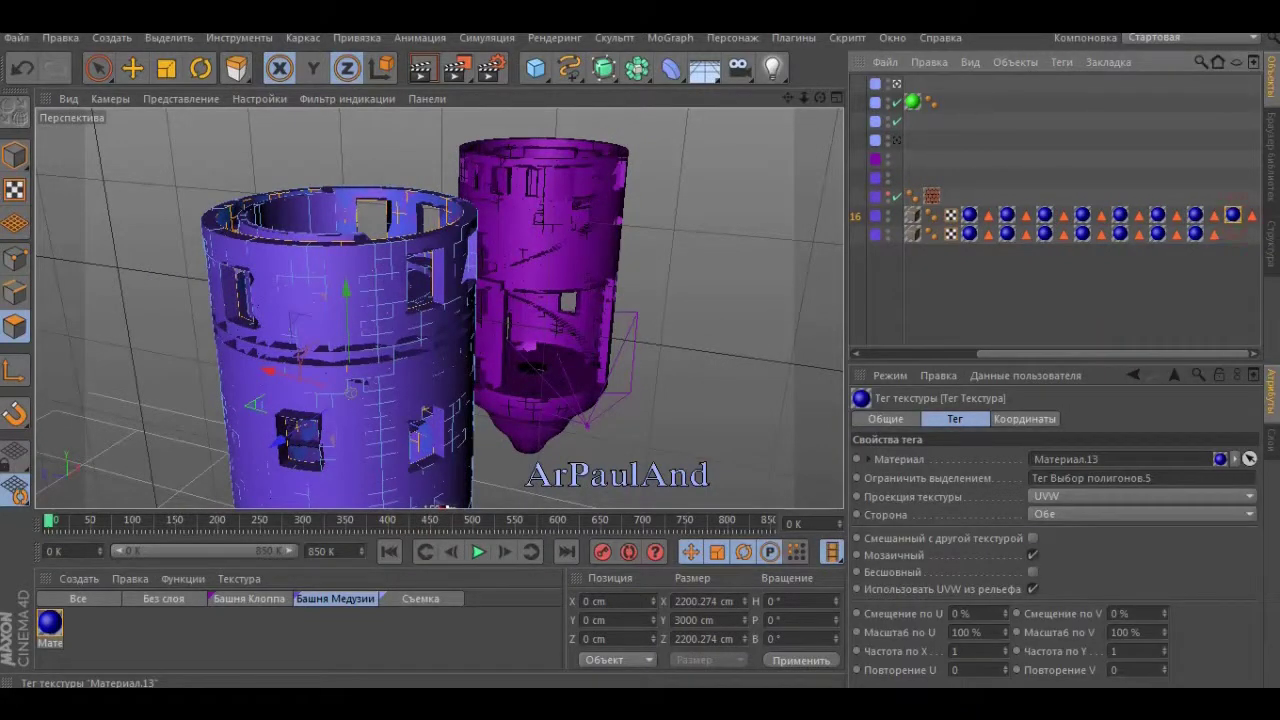
click(1251, 216)
click(1065, 442)
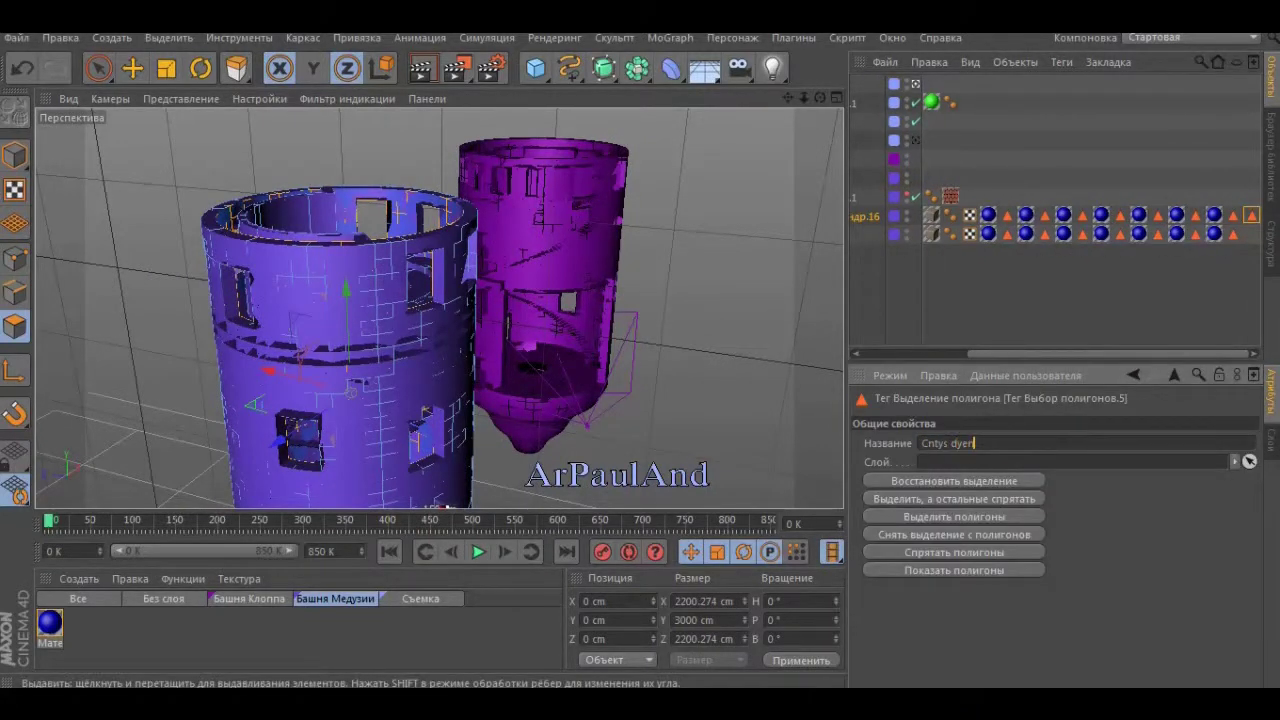
key(BackSpace)
key(BackSpace)
key(BackSpace)
text(внутри)
Orbit and zoom around the tower base to inspect the thickened walls
alt+drag(500, 300, 439, 309)
alt+drag(437, 308, 437, 308)
scroll(437, 308, up, 3)
scroll(437, 308, up, 3)
scroll(437, 308, up, 3)
scroll(437, 308, down, 5)
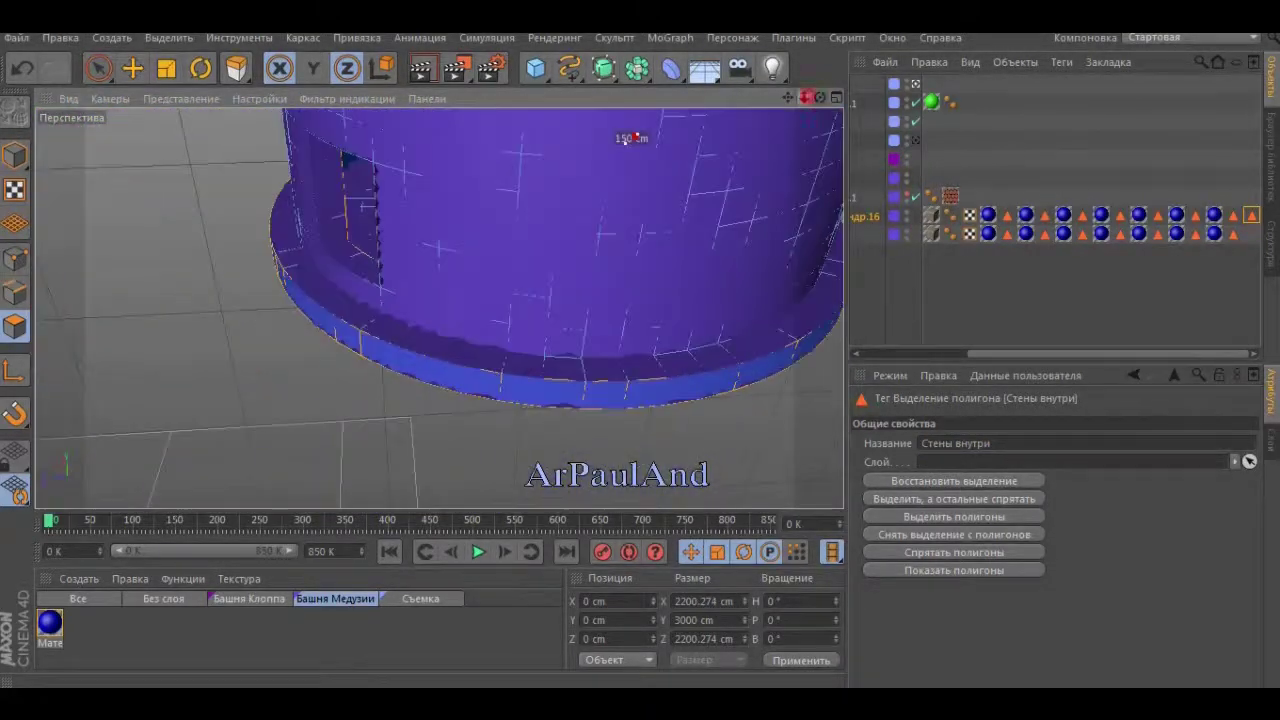
scroll(553, 207, down, 2)
scroll(437, 308, down, 3)
alt+drag(437, 308, 437, 306)
scroll(437, 308, up, 3)
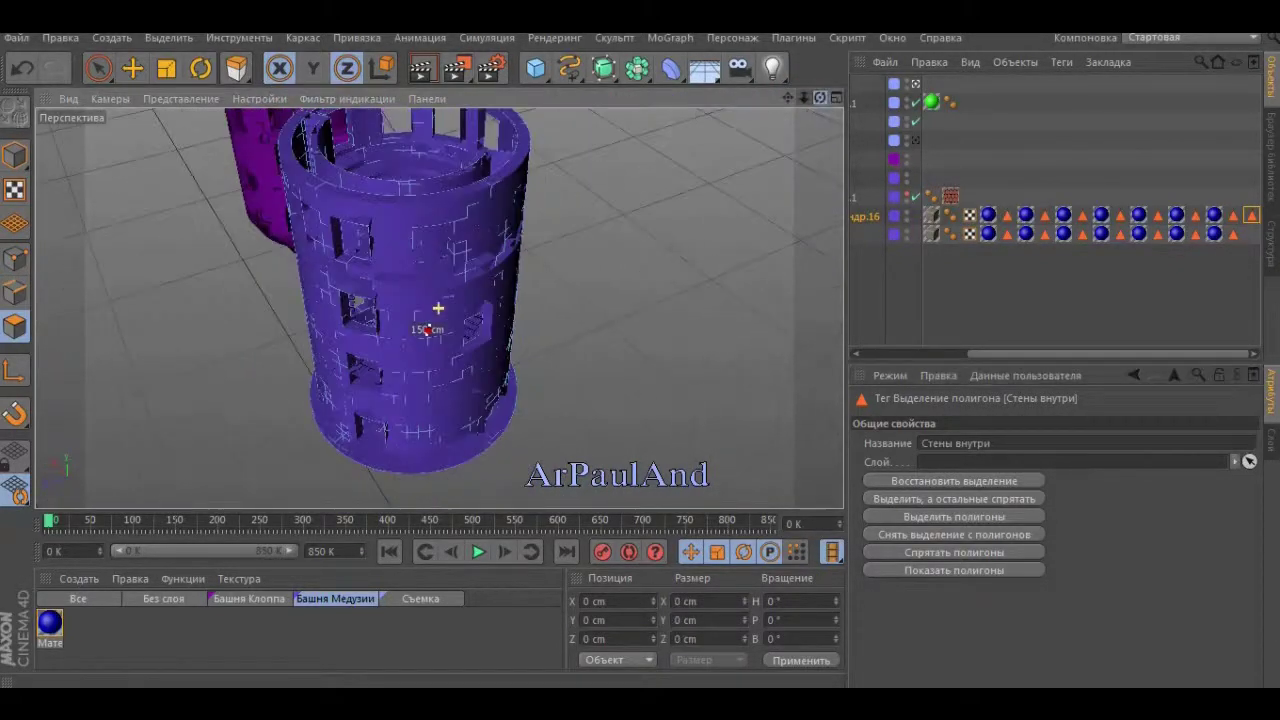
scroll(437, 308, up, 3)
scroll(437, 306, down, 1)
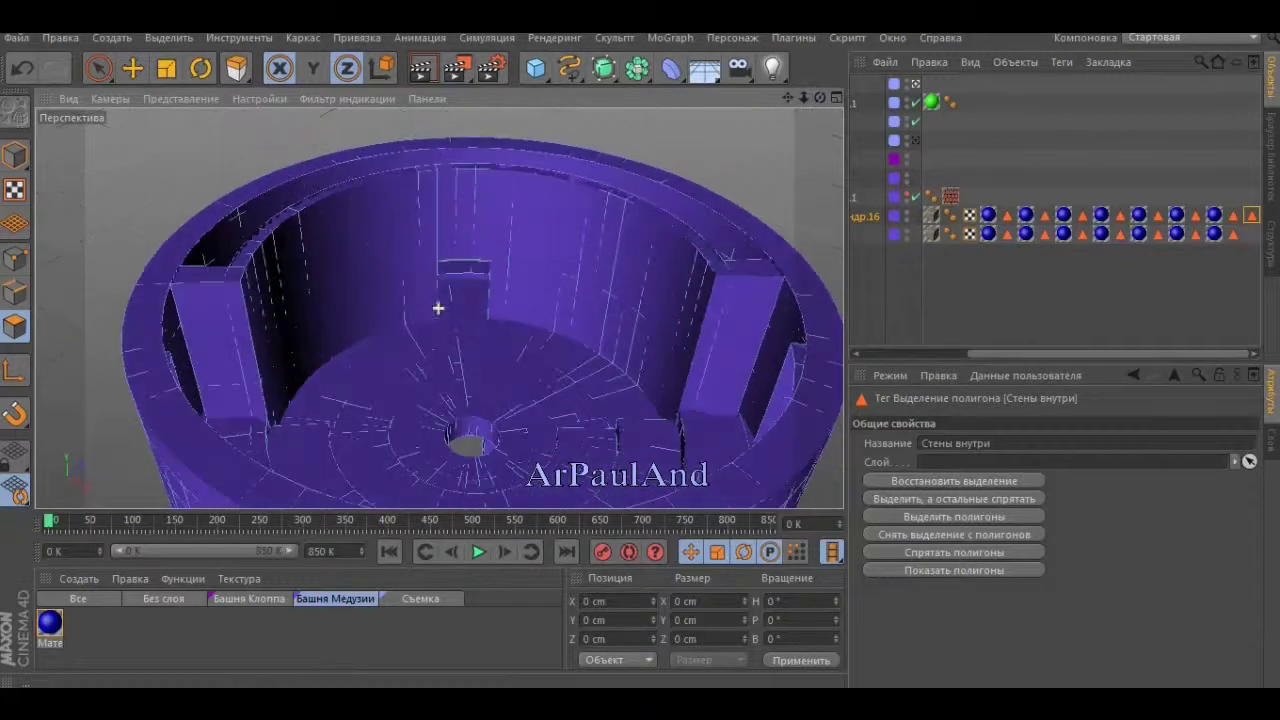
Live-select the inner wall polygons up to the right buttress and apply Material.13
key(9)
drag(313, 245, 265, 376)
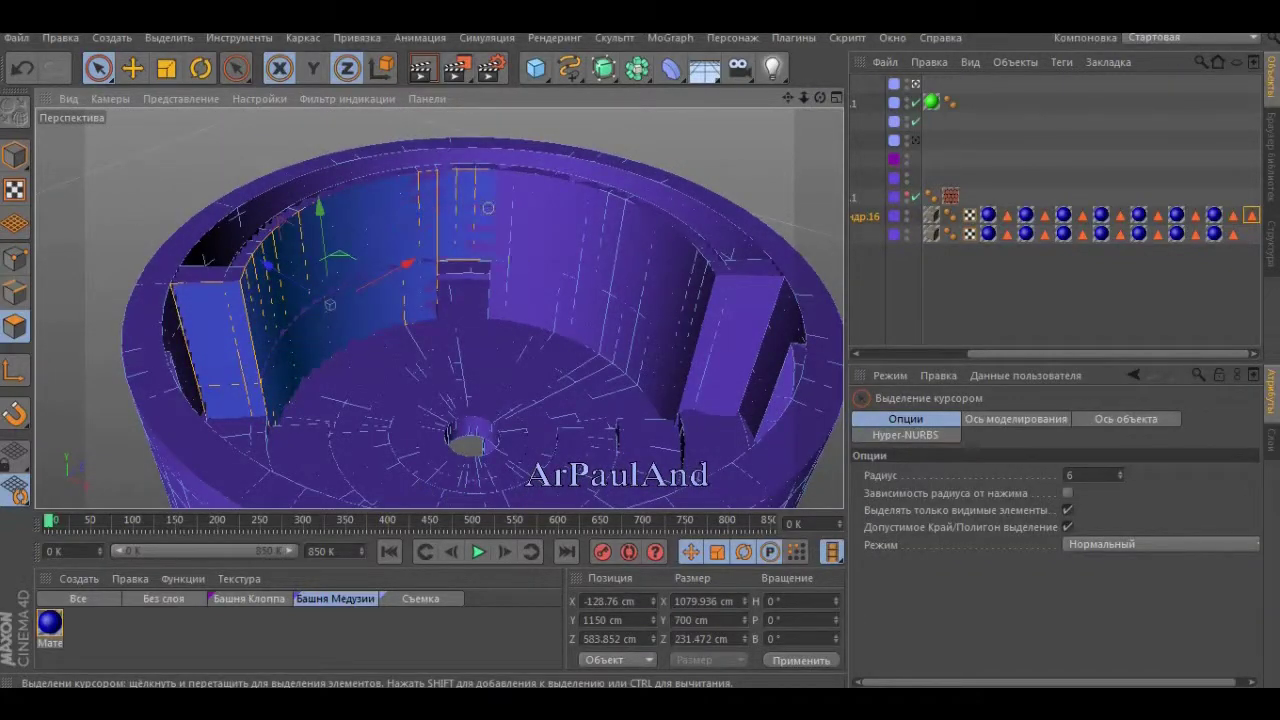
drag(433, 208, 725, 321)
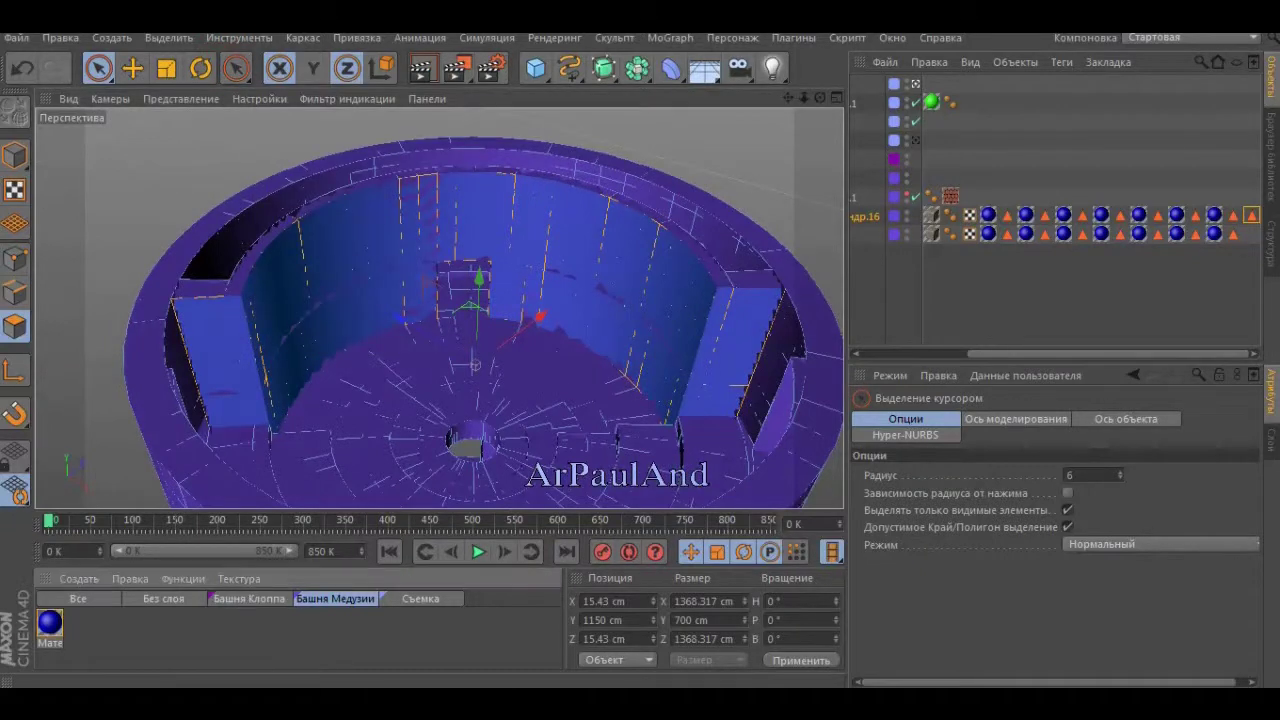
drag(50, 622, 470, 300)
Open the new selection tag and reselect the inner wall between the two pillars
click(1251, 215)
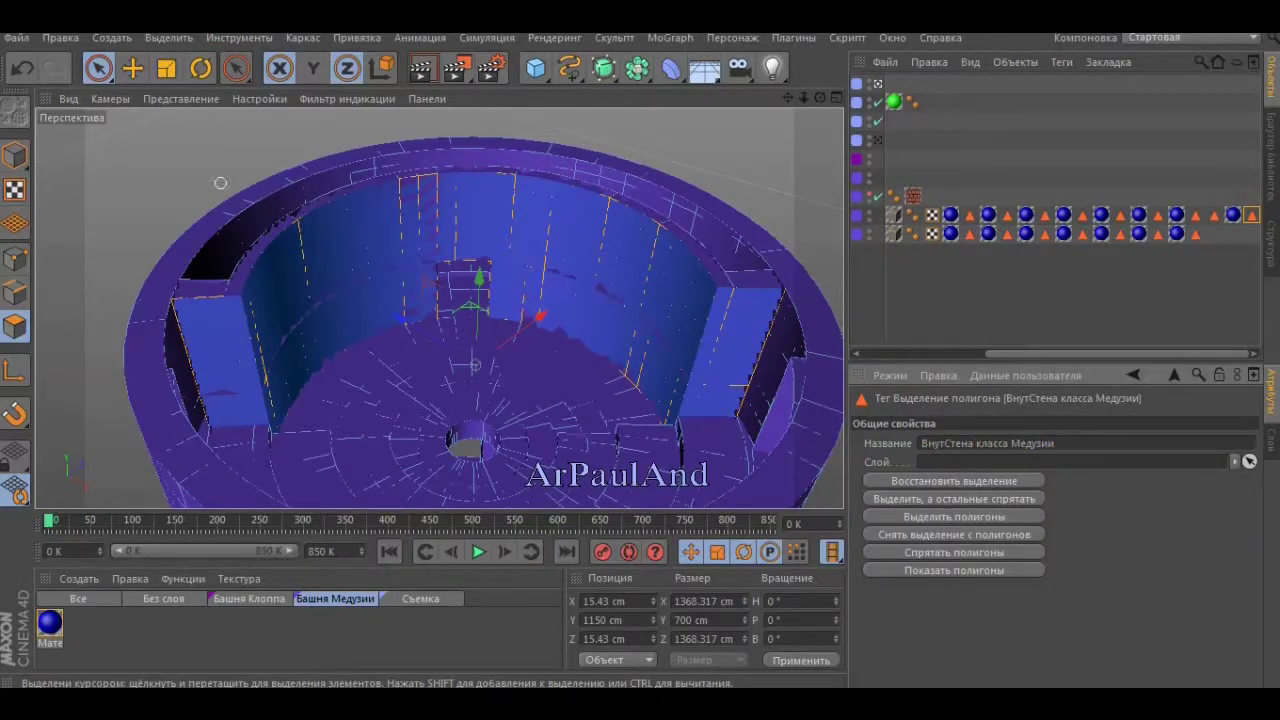
key(ctrl+shift+a)
mouse_move(232, 339)
mouse_down()
mouse_move(340, 260)
mouse_move(713, 320)
mouse_up()
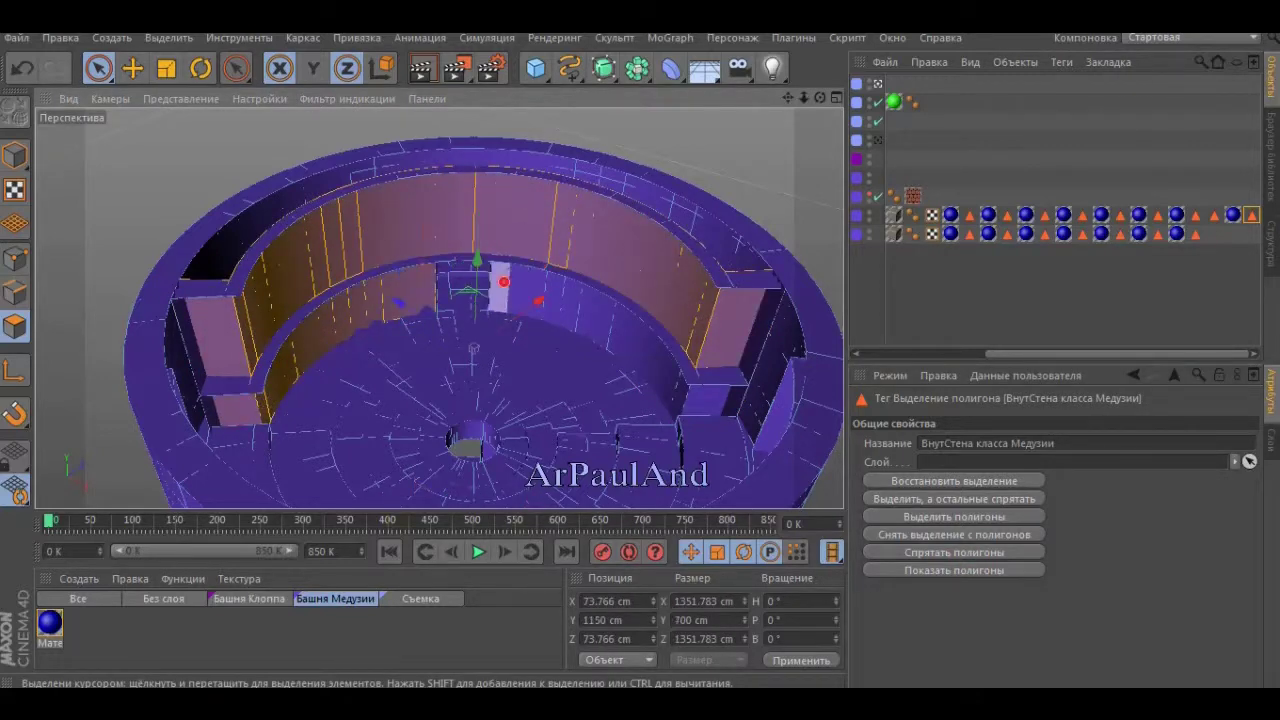
mouse_move(760, 320)
alt+mouse_down()
mouse_move(749, 331)
mouse_move(586, 266)
alt+mouse_up()
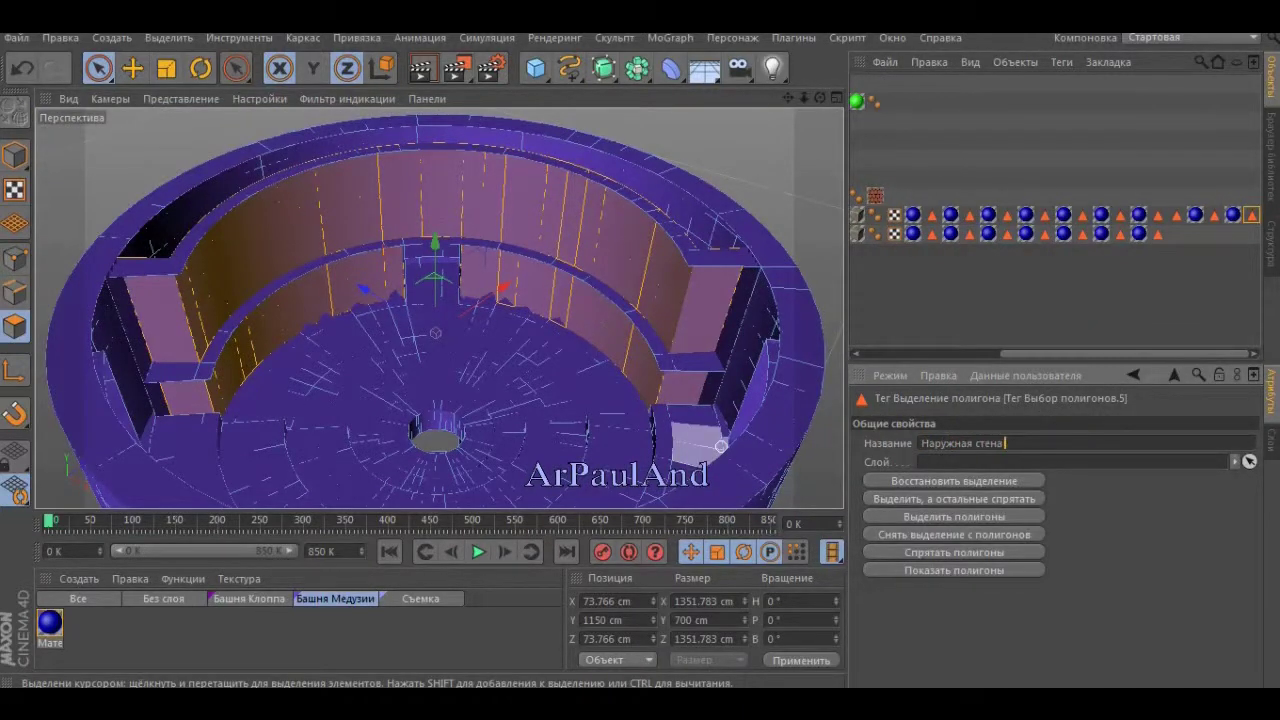
Finish naming the wall tag 'Наружная стена класса Медузии'
text(и)
key(Return)
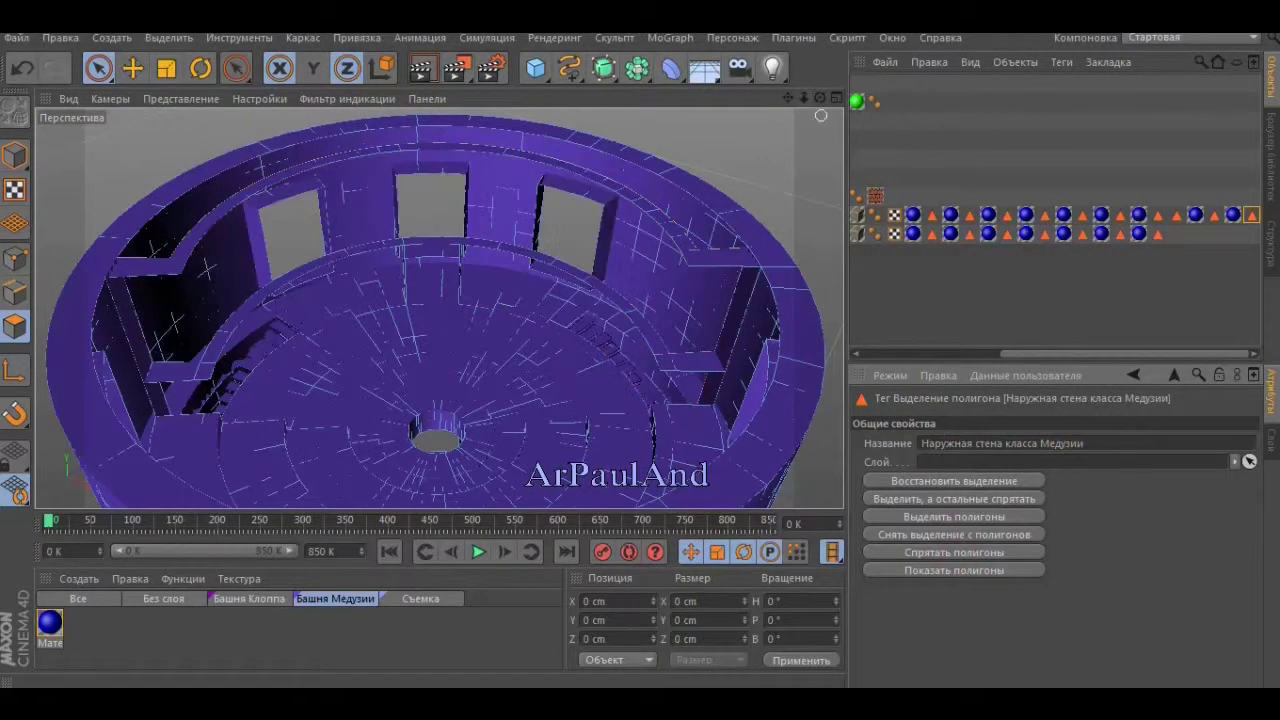
mouse_move(438, 308)
alt+mouse_down()
mouse_move(380, 400)
mouse_move(420, 418)
alt+mouse_up()
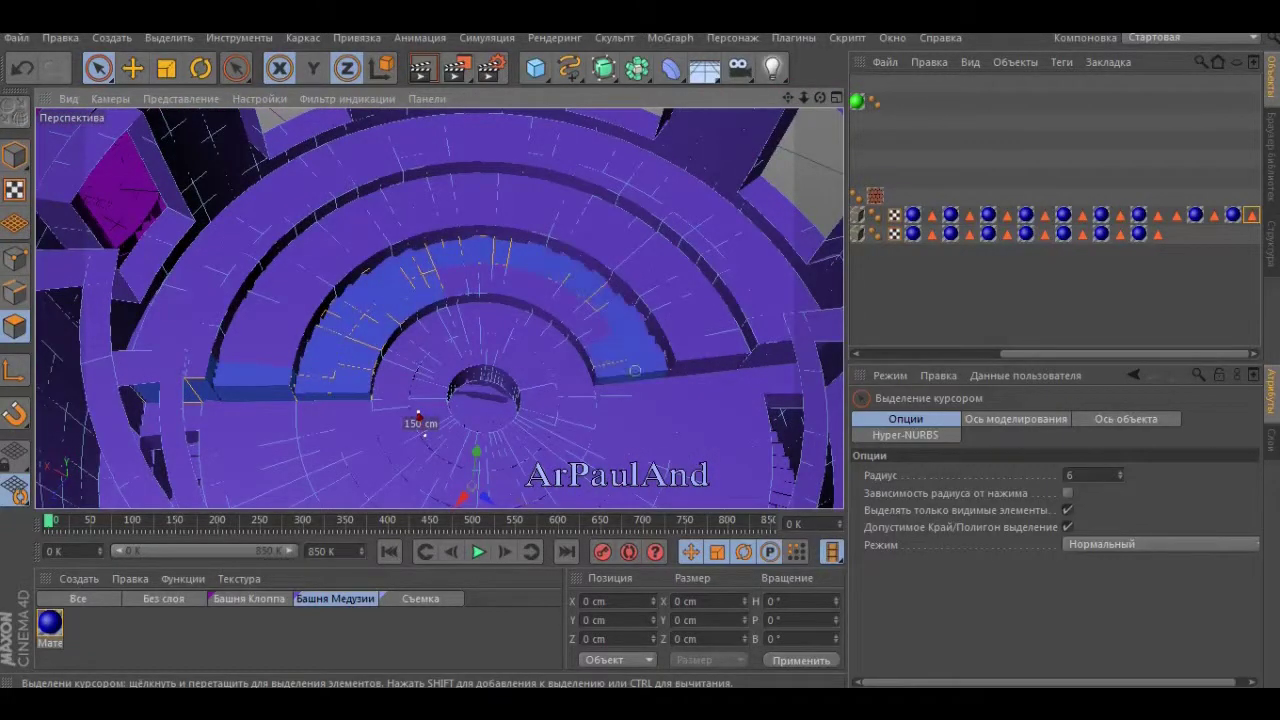
Select the auditorium stair polygons and apply the material for the Аудиторные ступени tag
click(418, 415)
alt+drag(423, 429, 662, 358)
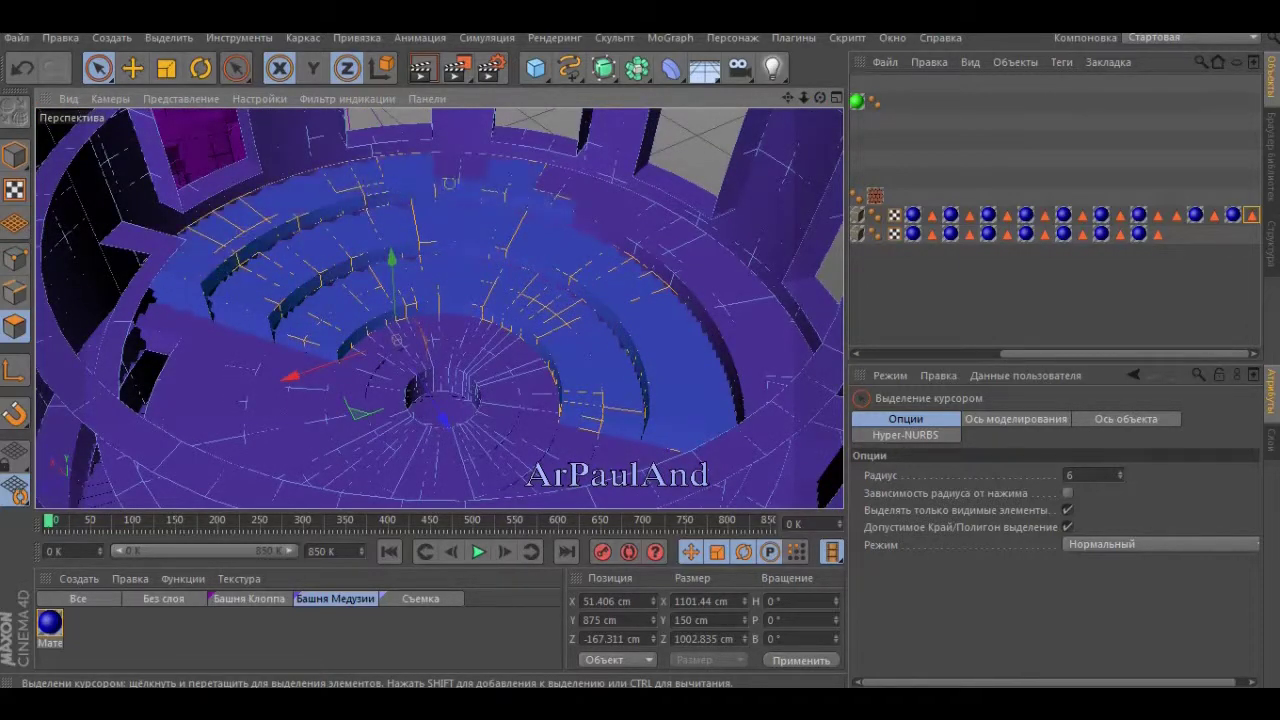
alt+drag(730, 300, 735, 240)
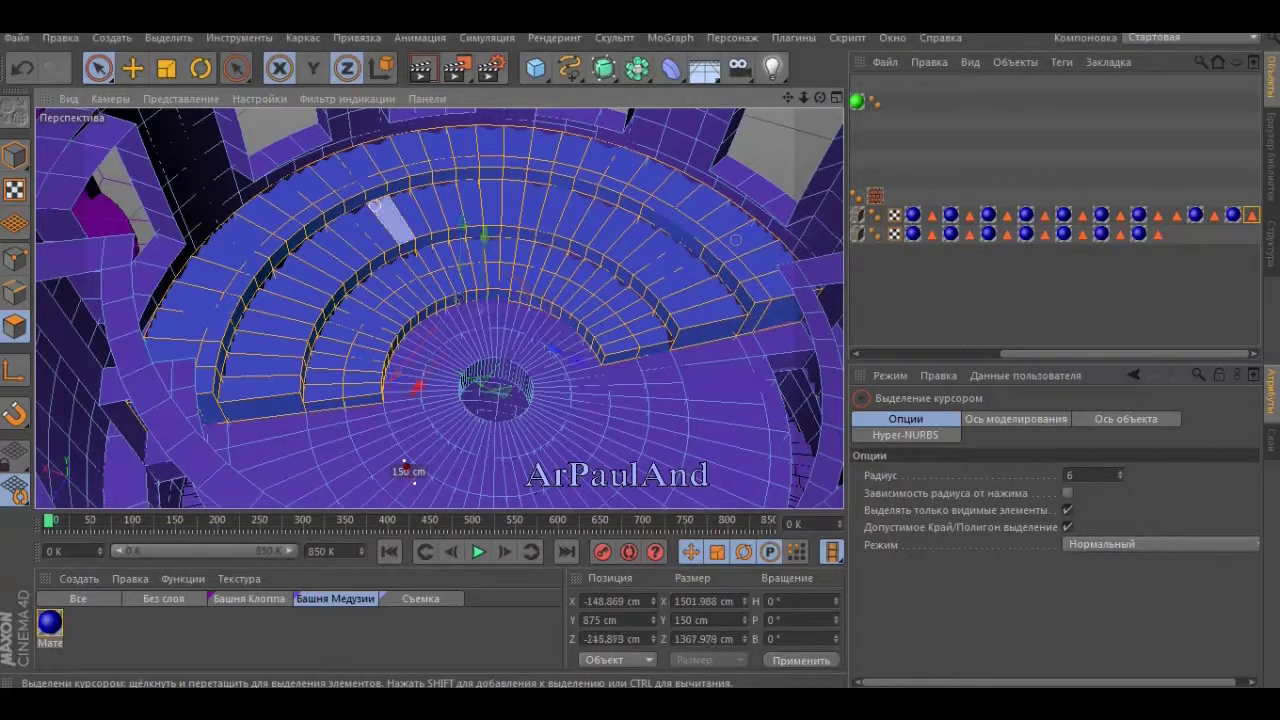
drag(50, 622, 480, 300)
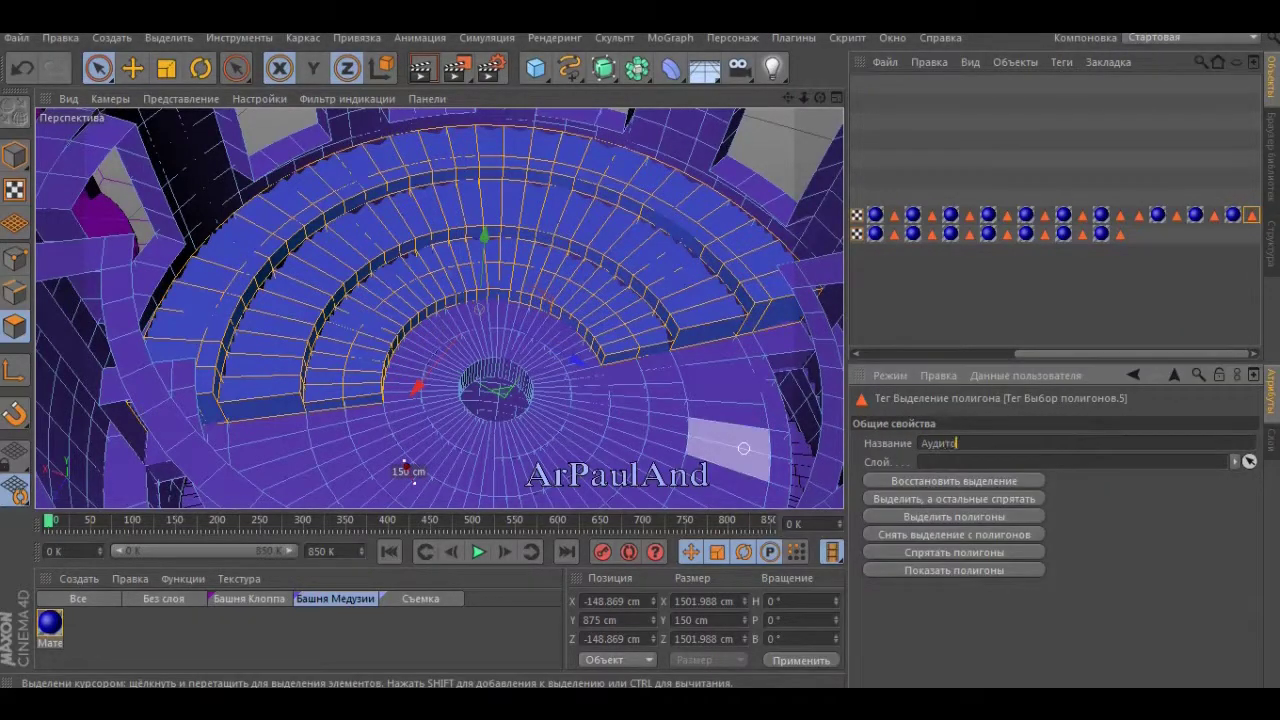
text(рные ступени)
mouse_move(404, 463)
alt+mouse_down()
mouse_move(457, 451)
mouse_move(438, 308)
alt+mouse_up()
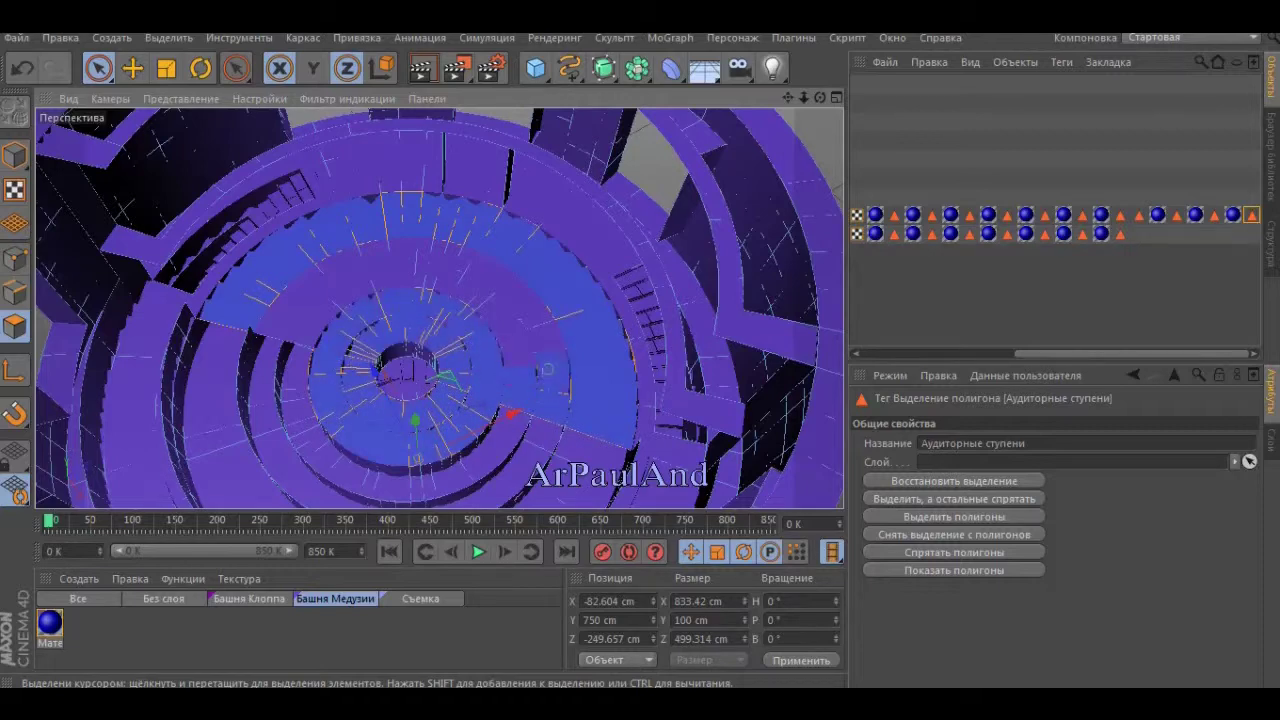
Select the auditorium floor polygons and open the new Пол Аудитории tag's settings
alt+drag(522, 368, 440, 330)
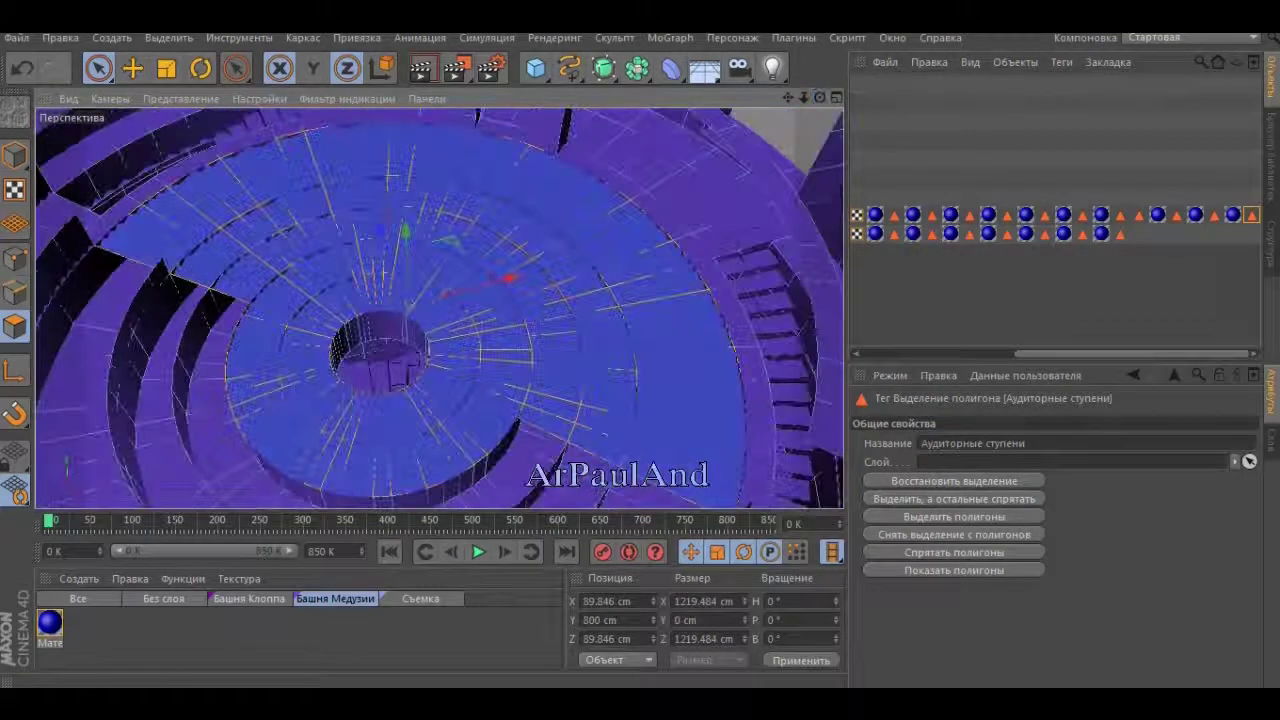
click(1063, 215)
drag(1073, 356, 1093, 356)
click(1251, 215)
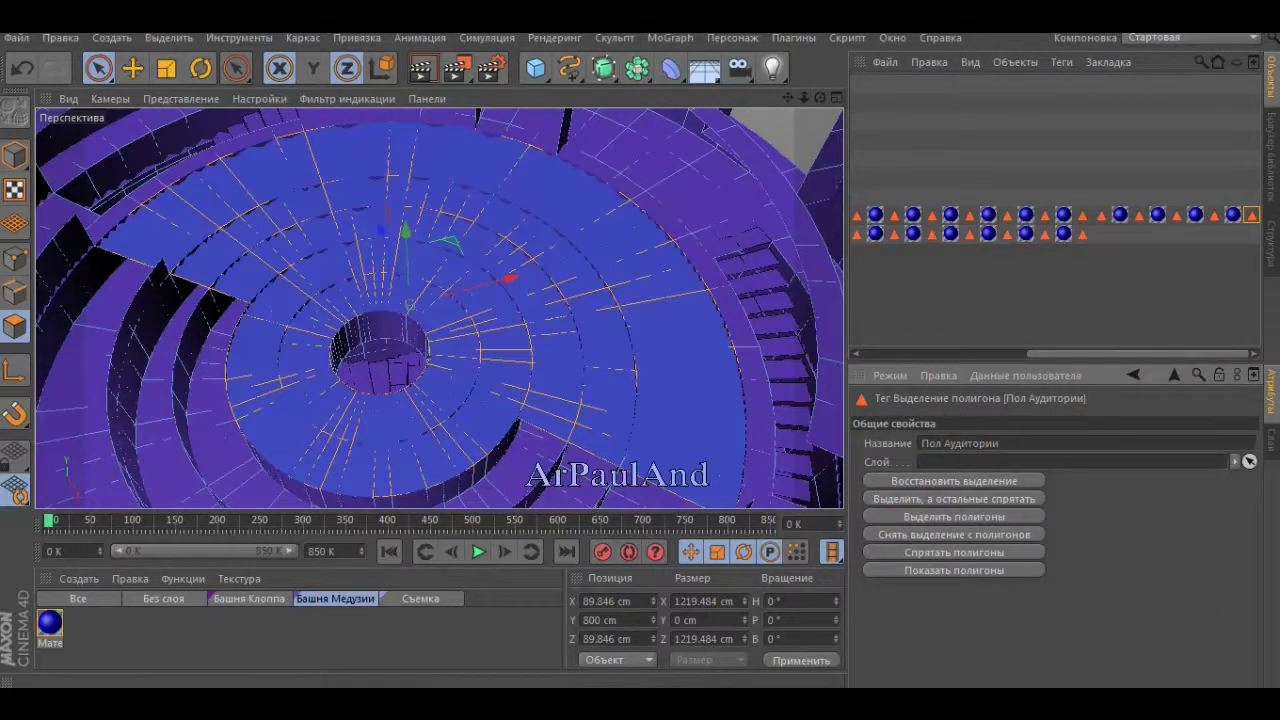
alt+drag(437, 303, 438, 308)
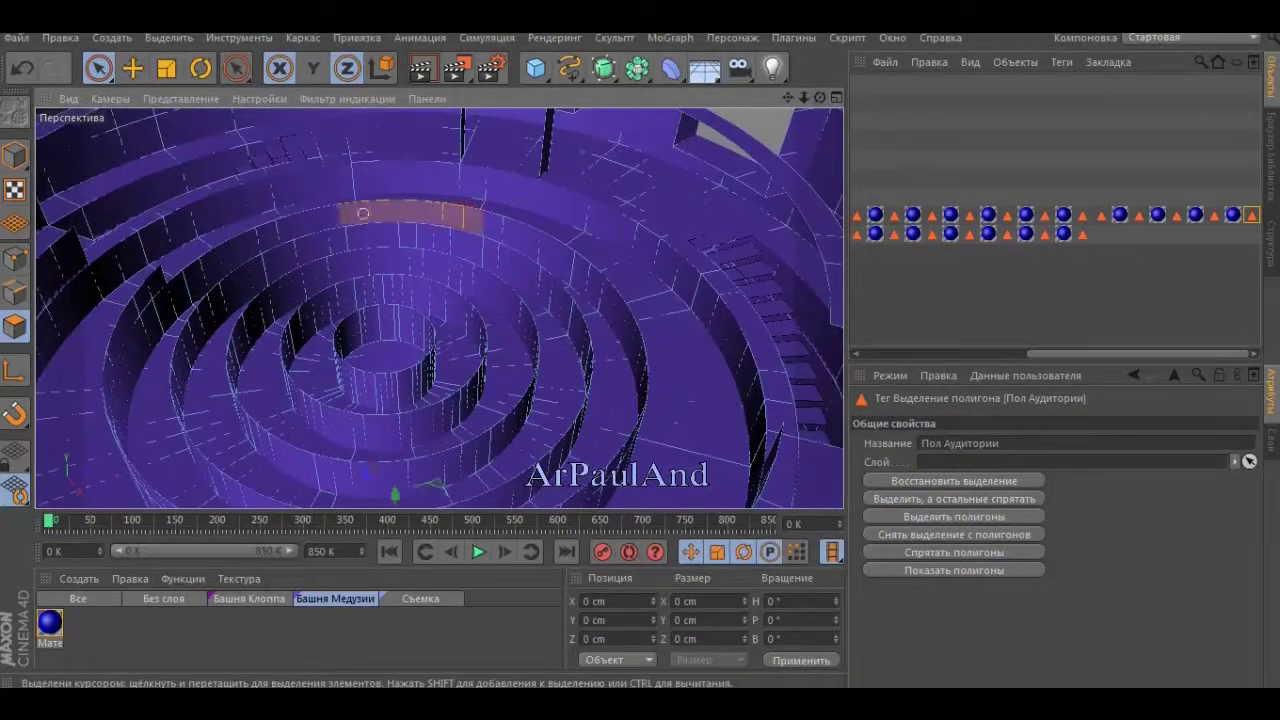
alt+drag(363, 213, 437, 306)
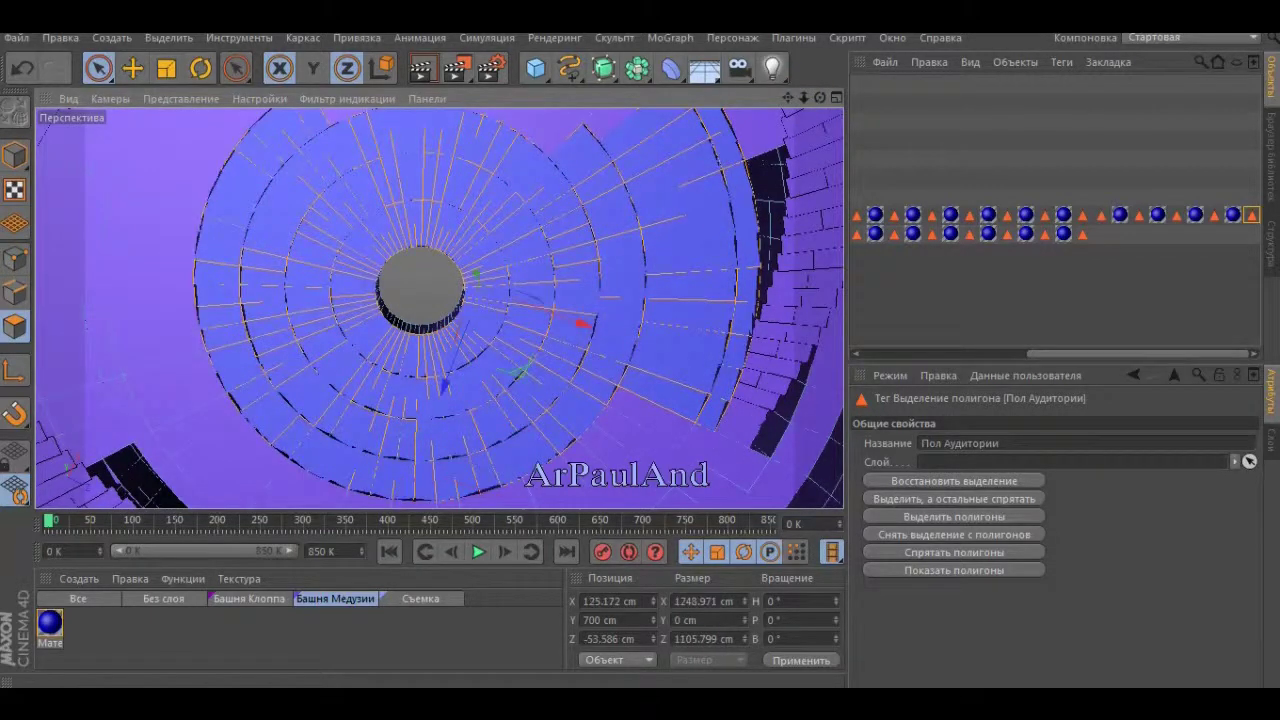
Select the ceiling polygons around the stairwell and apply the material
alt+drag(326, 450, 437, 306)
alt+drag(677, 234, 343, 428)
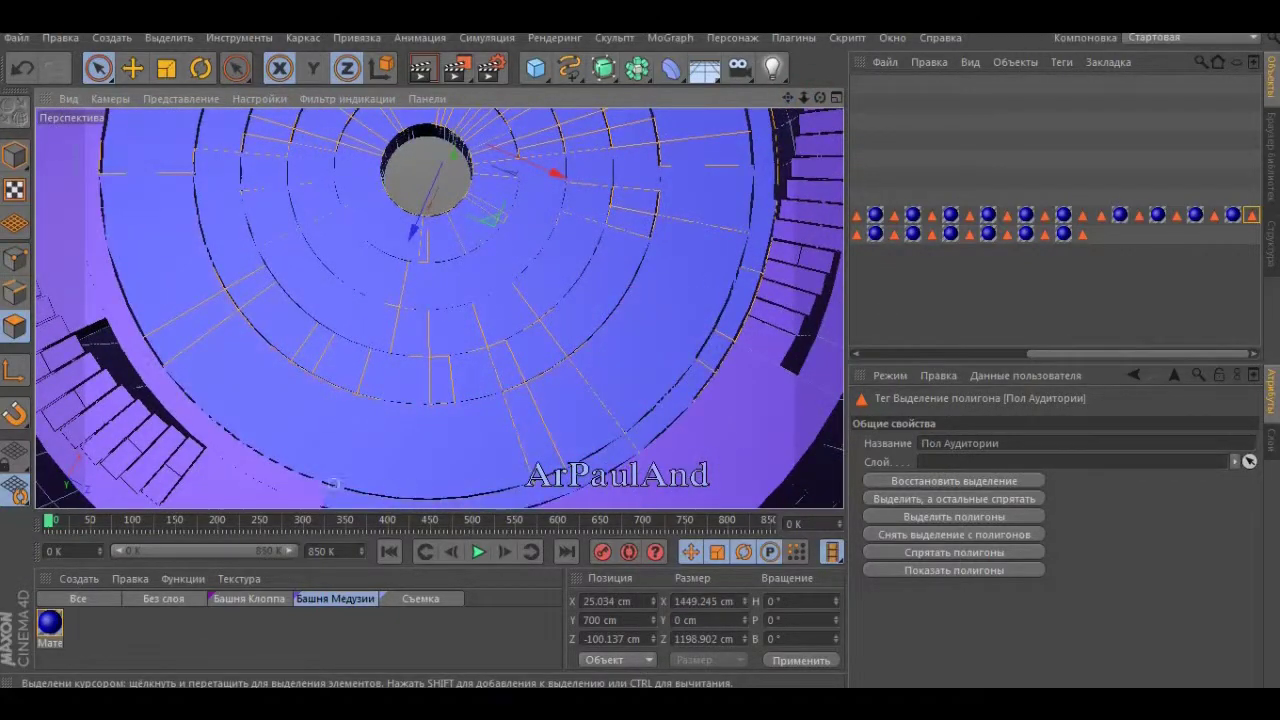
mouse_move(103, 153)
alt+mouse_down()
mouse_move(437, 310)
mouse_move(160, 417)
mouse_move(443, 306)
mouse_move(716, 314)
mouse_move(437, 306)
mouse_move(527, 188)
alt+mouse_up()
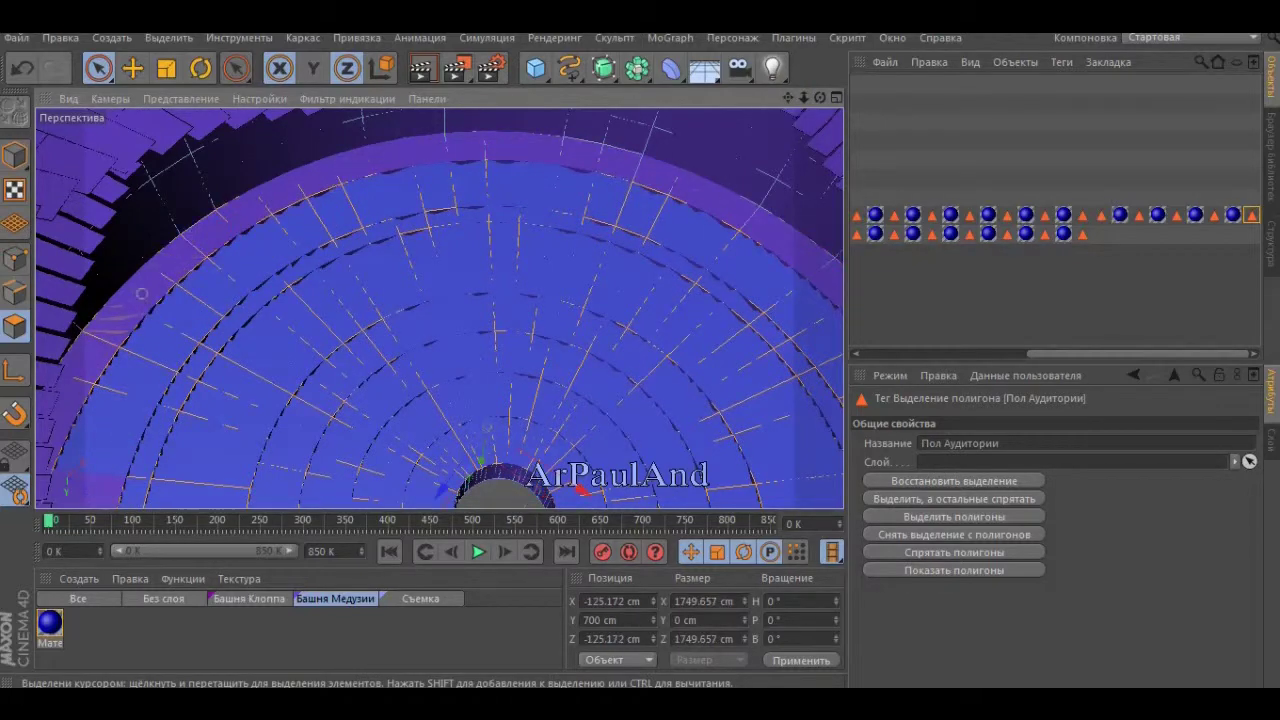
mouse_move(527, 188)
alt+mouse_down()
mouse_move(493, 461)
mouse_move(478, 410)
alt+mouse_up()
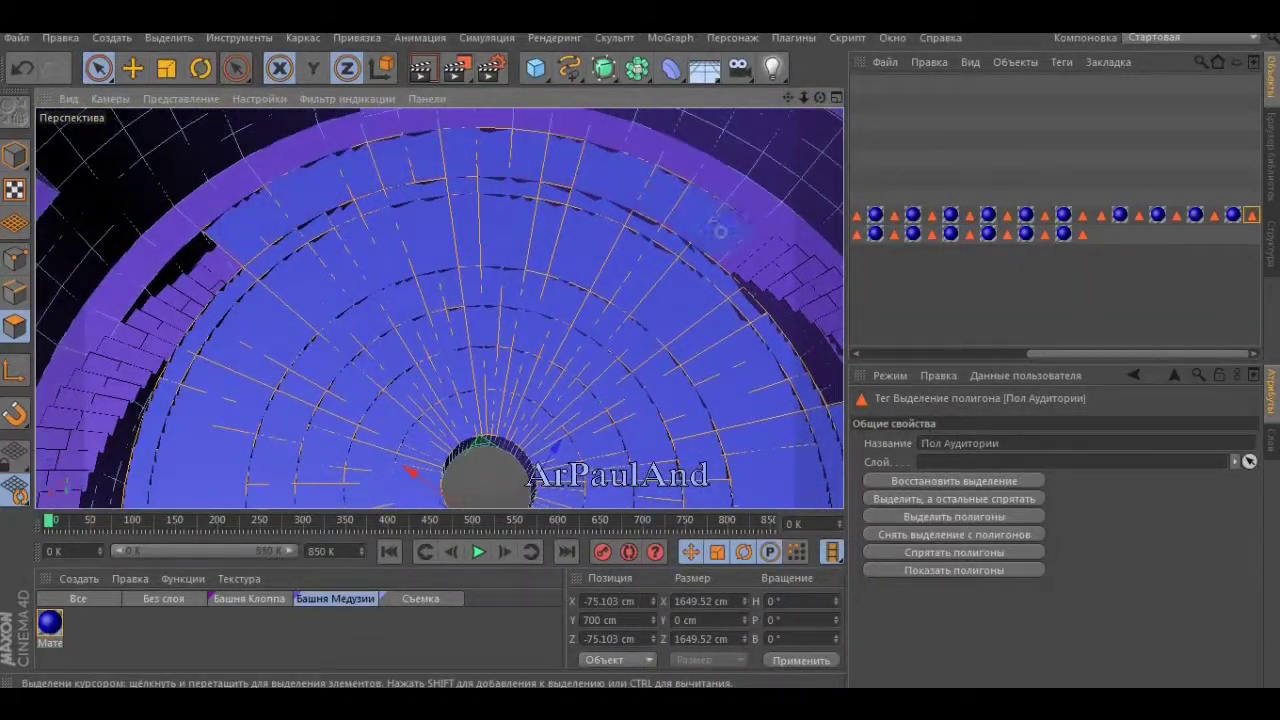
drag(49, 622, 754, 421)
text(Потолок лестничной к)
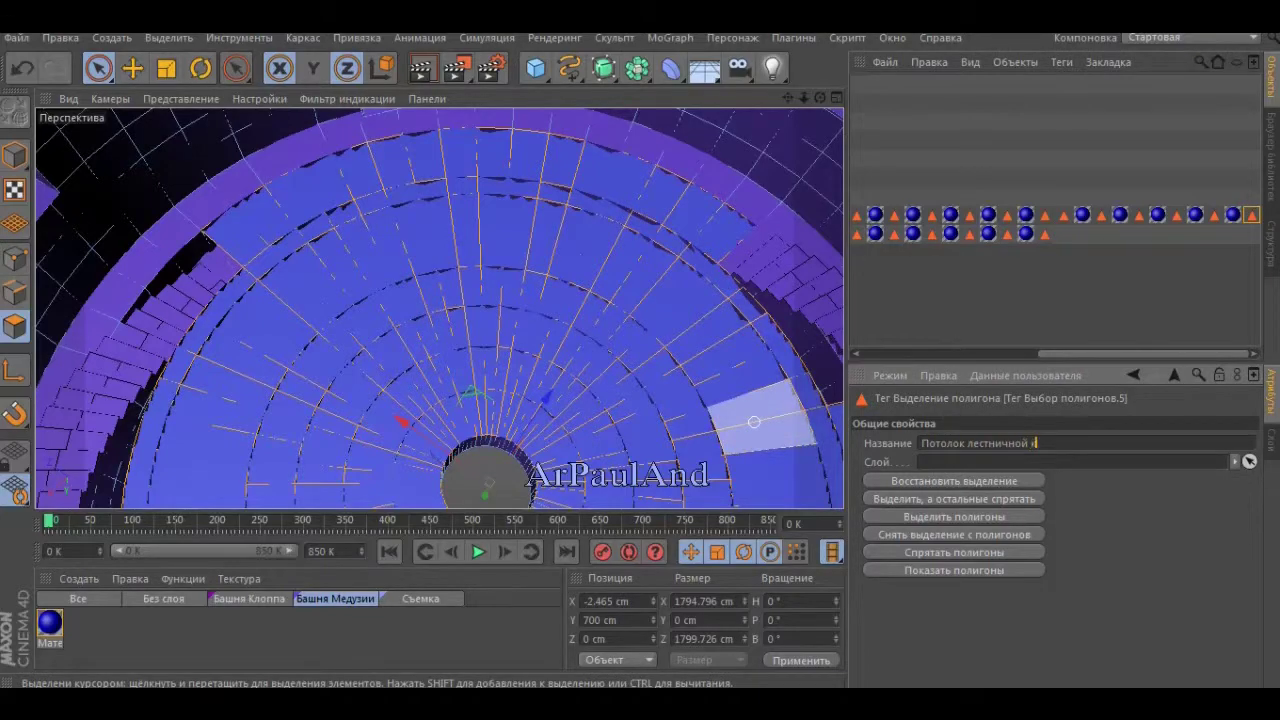
Finish naming the tag 'Потолок лестничной клетки', then deselect and move into the tower
text(летки)
key(Return)
mouse_move(754, 421)
alt+mouse_down()
mouse_move(438, 308)
mouse_move(205, 118)
mouse_move(439, 311)
mouse_move(762, 202)
alt+mouse_up()
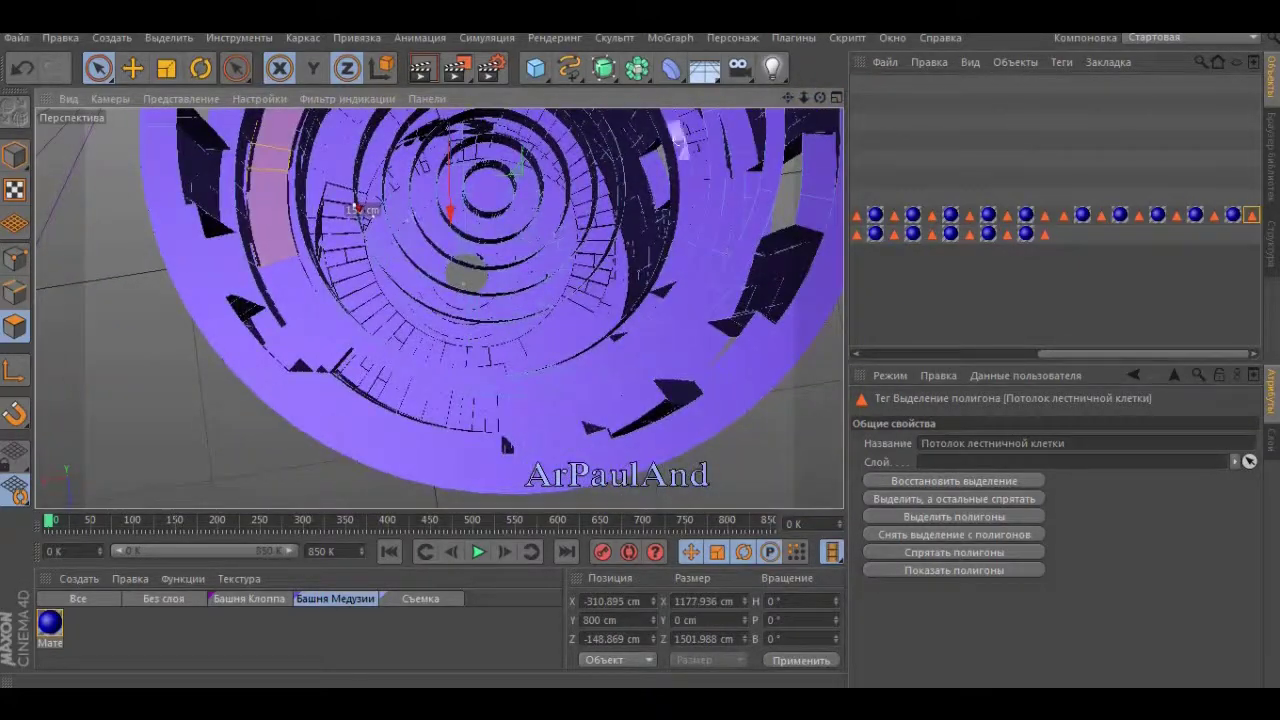
mouse_move(525, 380)
alt+mouse_down()
mouse_move(437, 306)
mouse_move(372, 281)
mouse_move(437, 308)
mouse_move(592, 129)
alt+mouse_up()
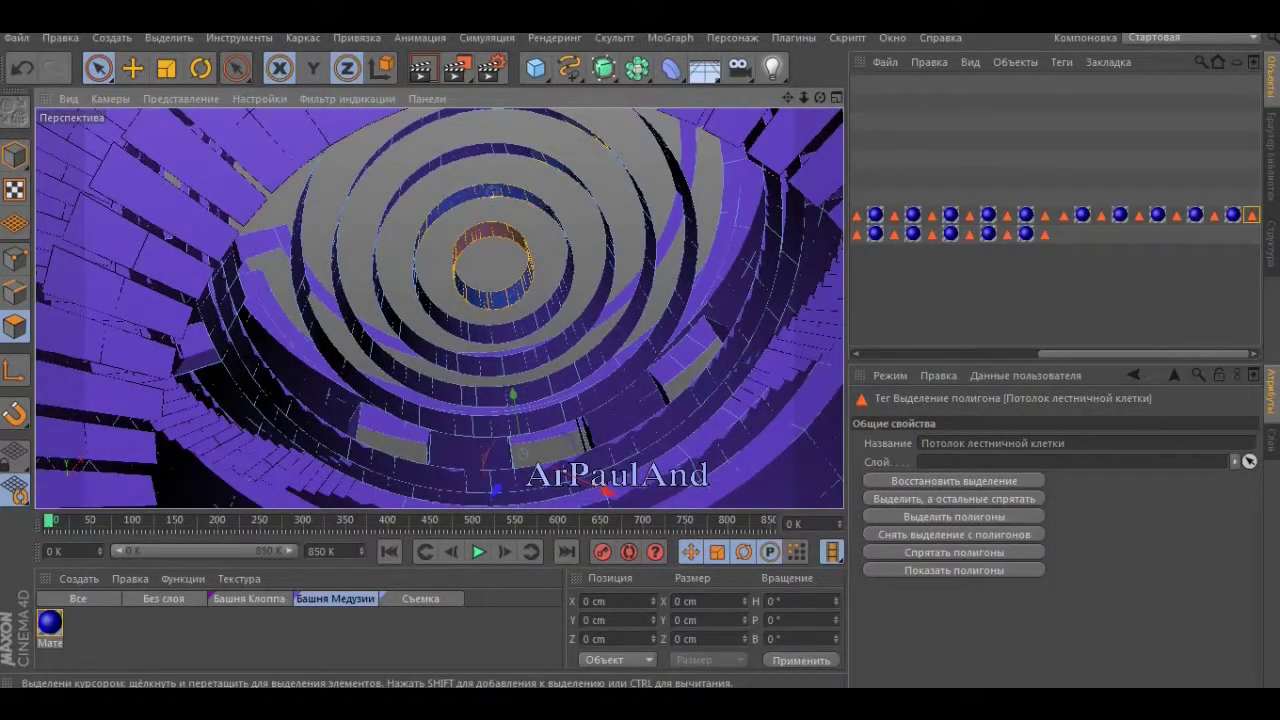
scroll(418, 301, up, 5)
click(412, 292)
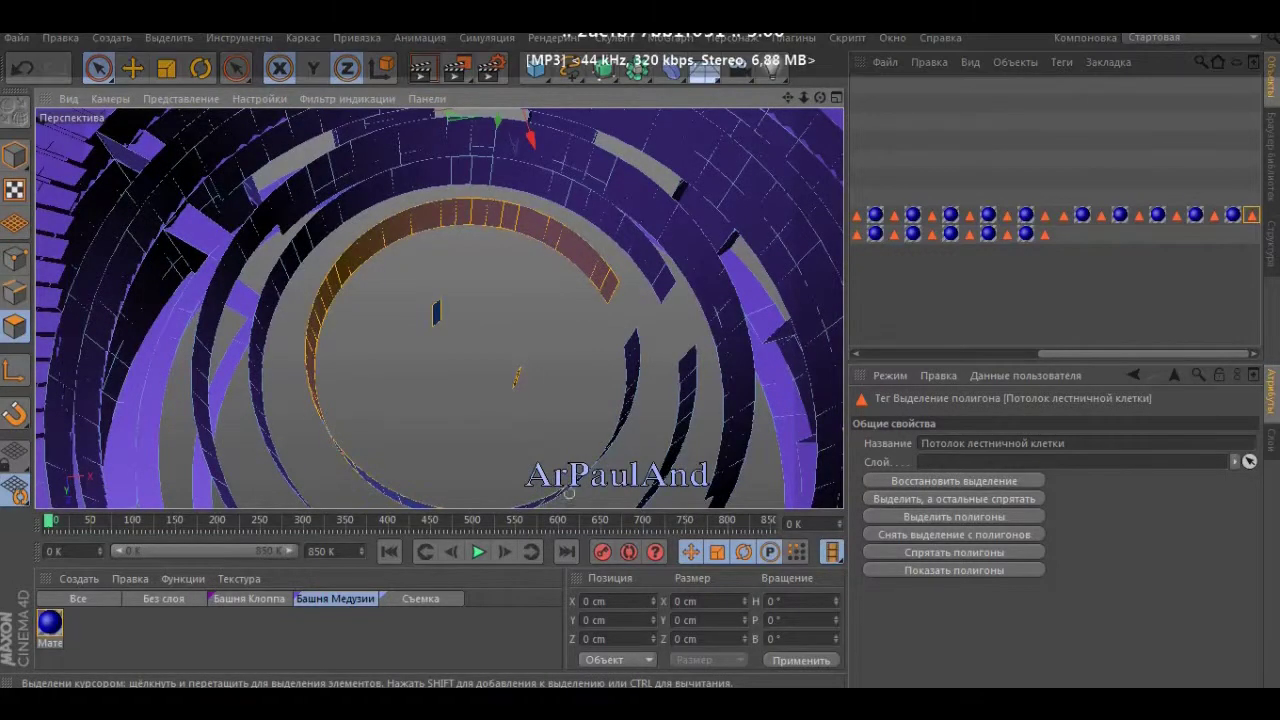
alt+right_drag(631, 354, 550, 446)
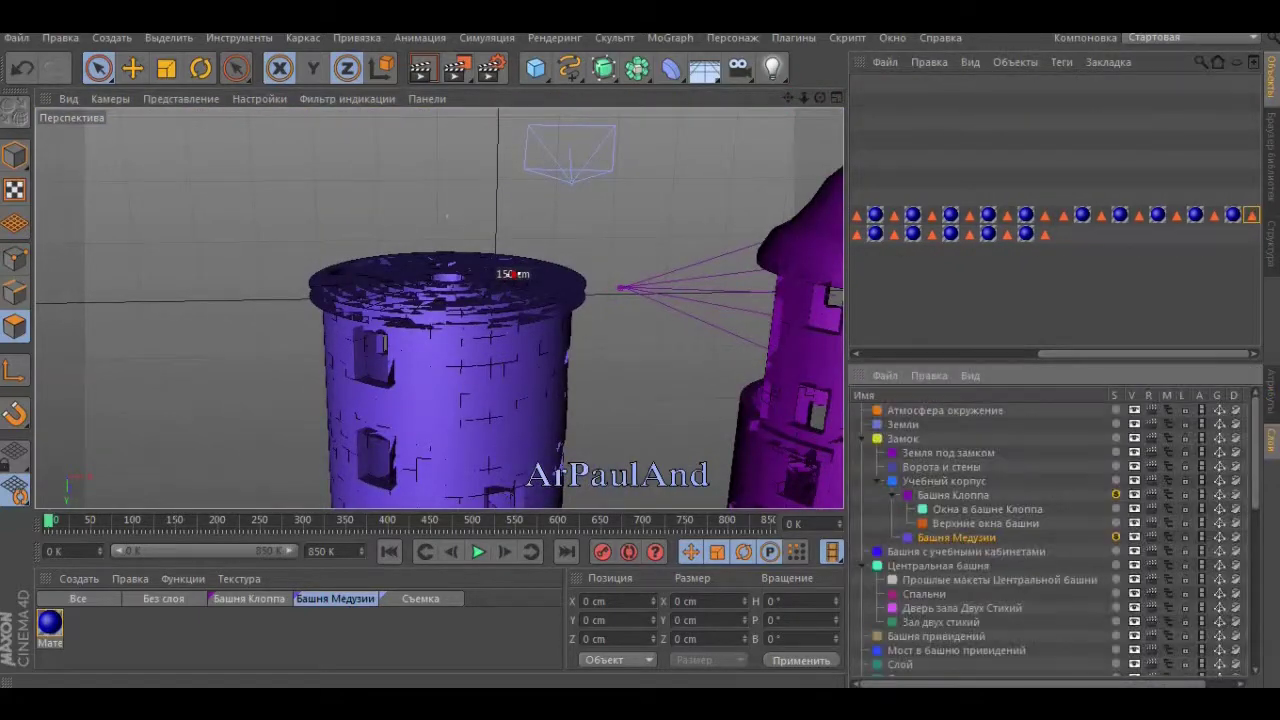
Show the Нижнее перекрытие selection tag's properties and select the tower cylinder with Live Selection
click(1251, 196)
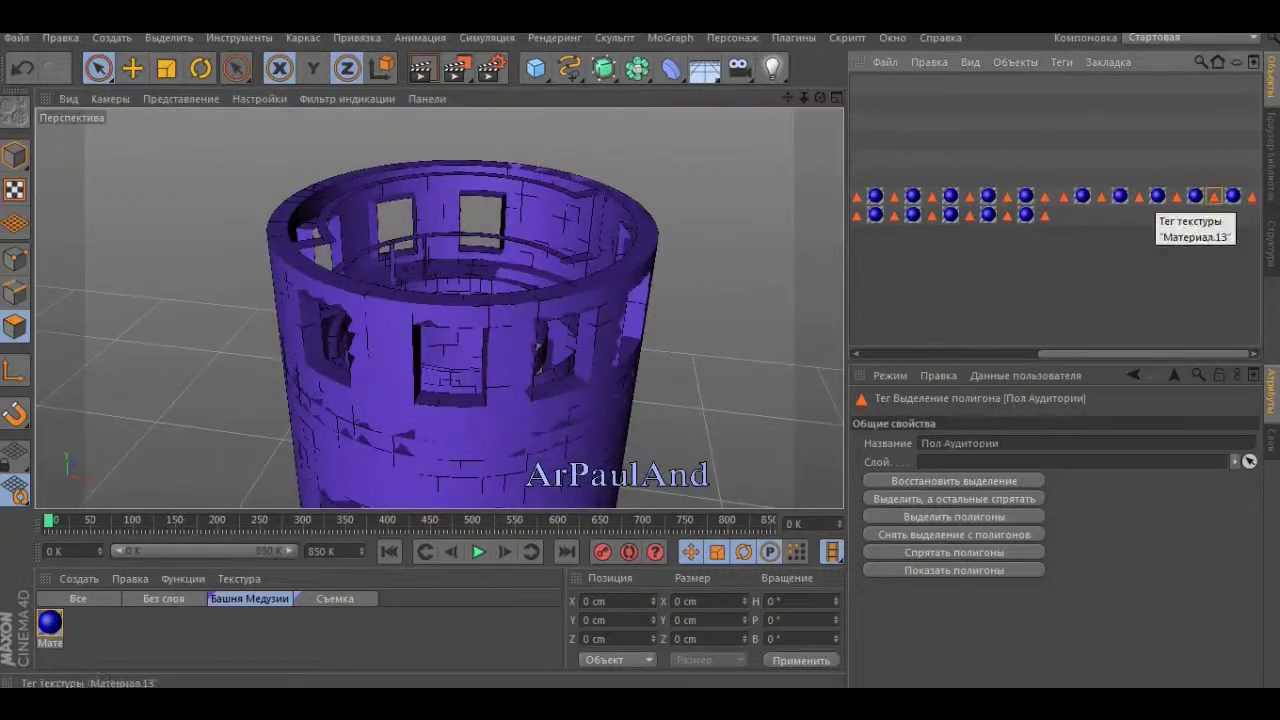
scroll(1055, 200, right, 3)
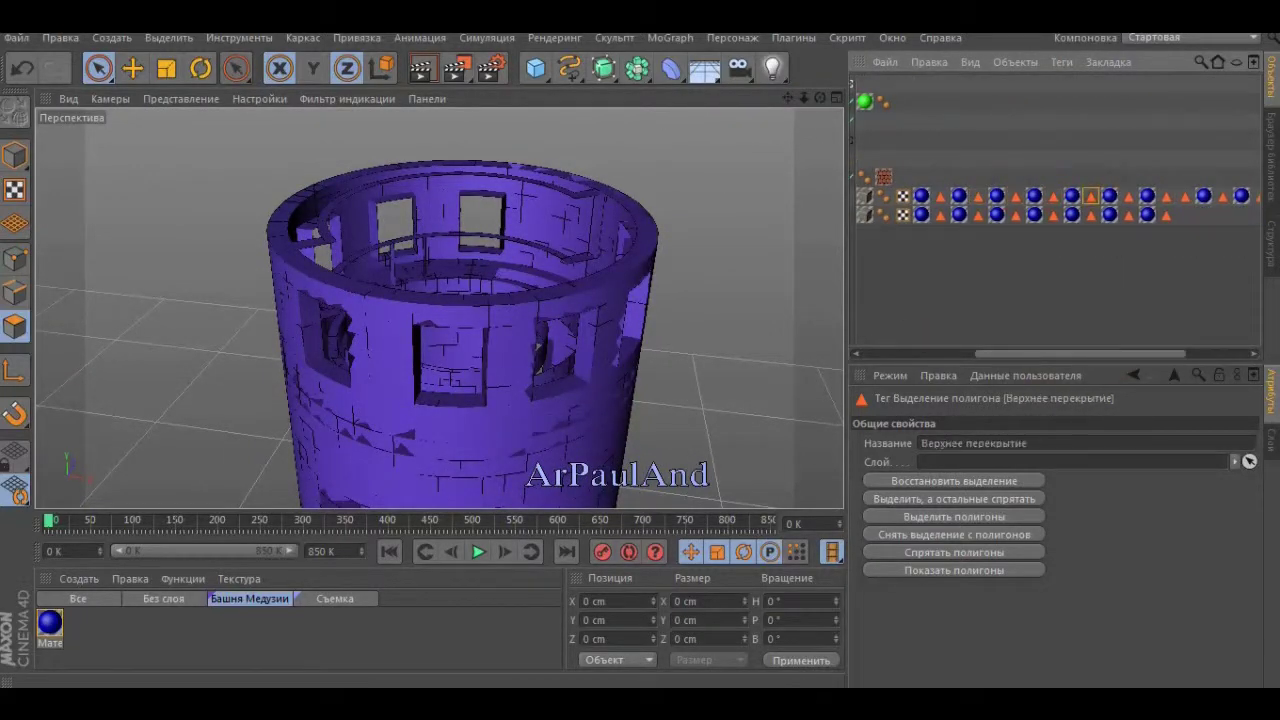
click(1128, 196)
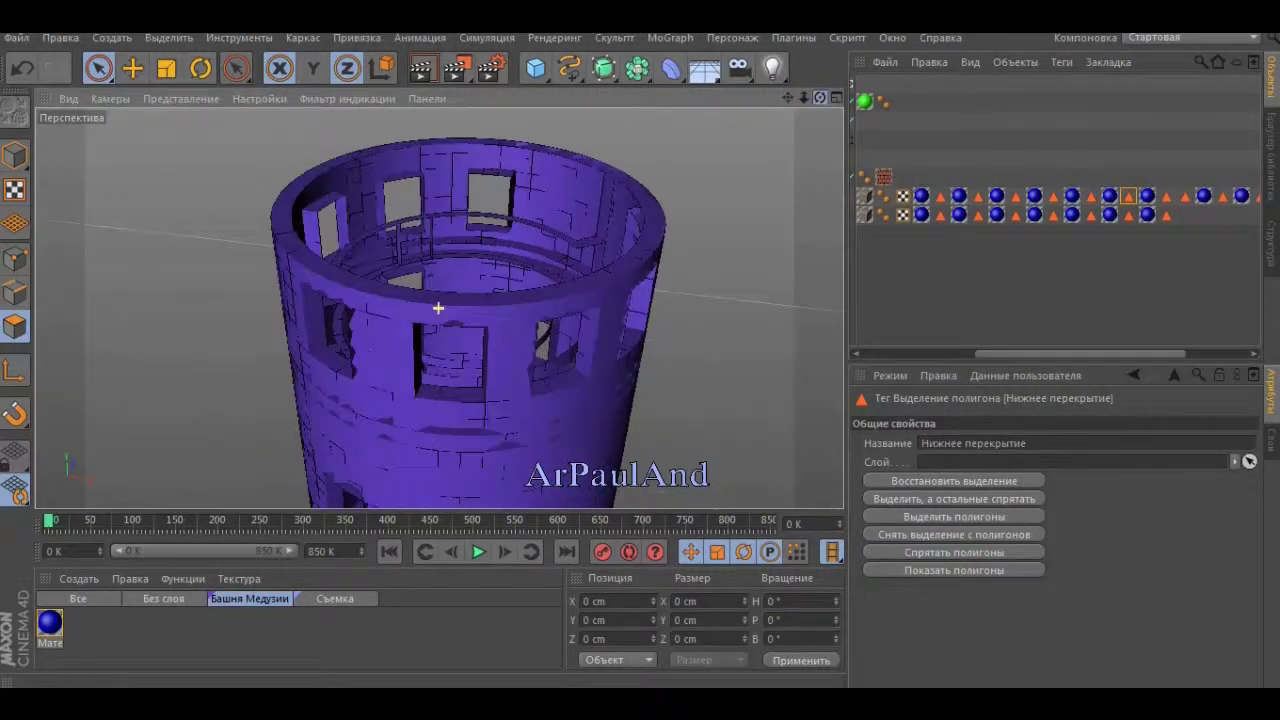
key(9)
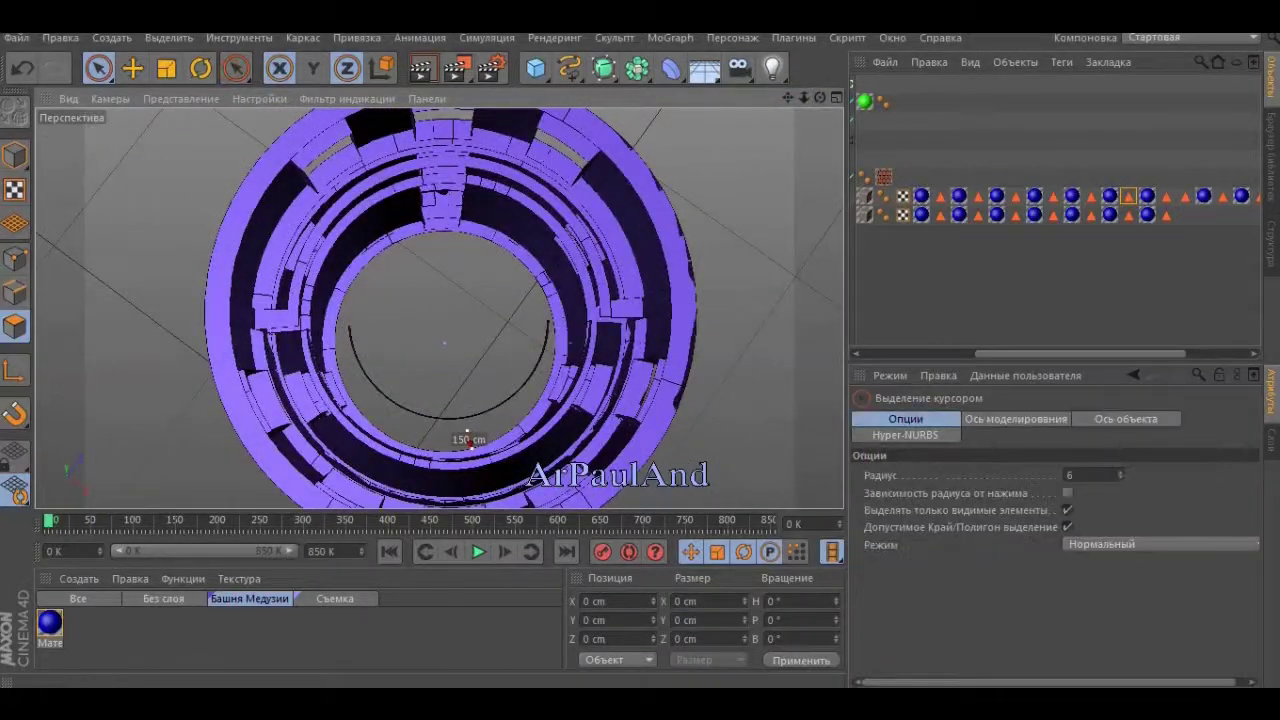
click(373, 314)
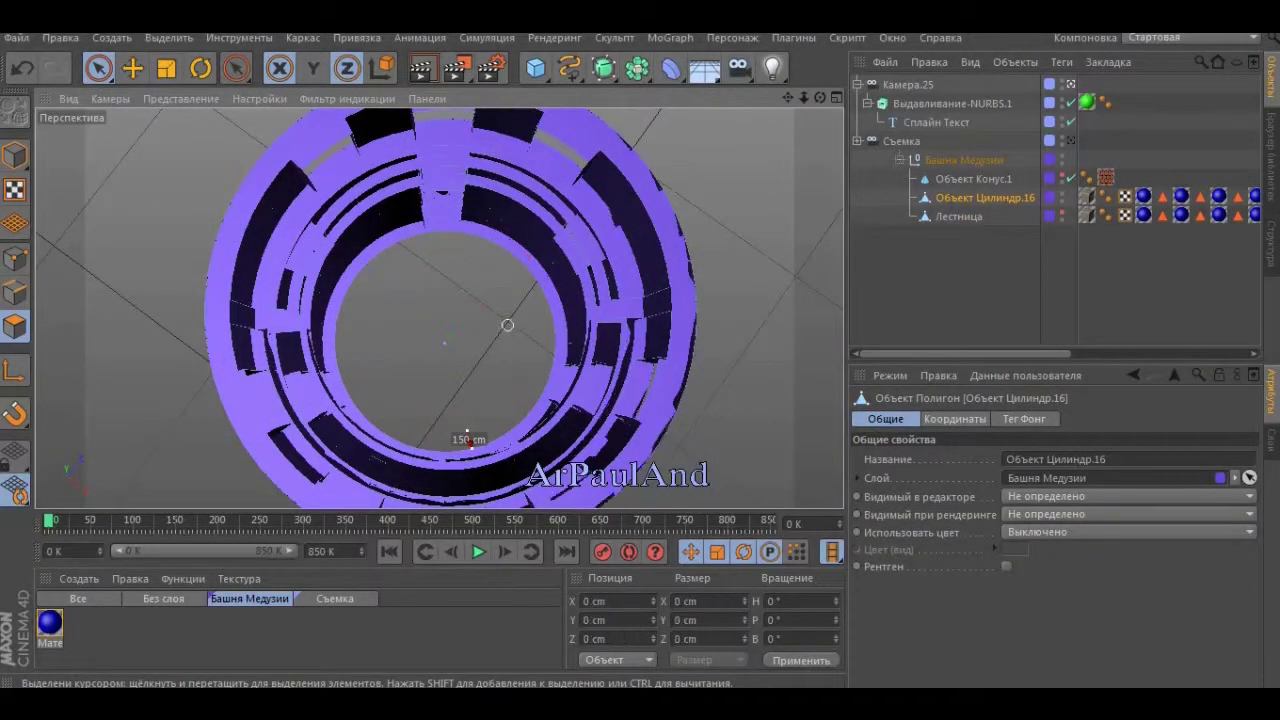
Orbit to look into the ring opening and restore the stairwell ceiling selection
alt+drag(507, 325, 438, 308)
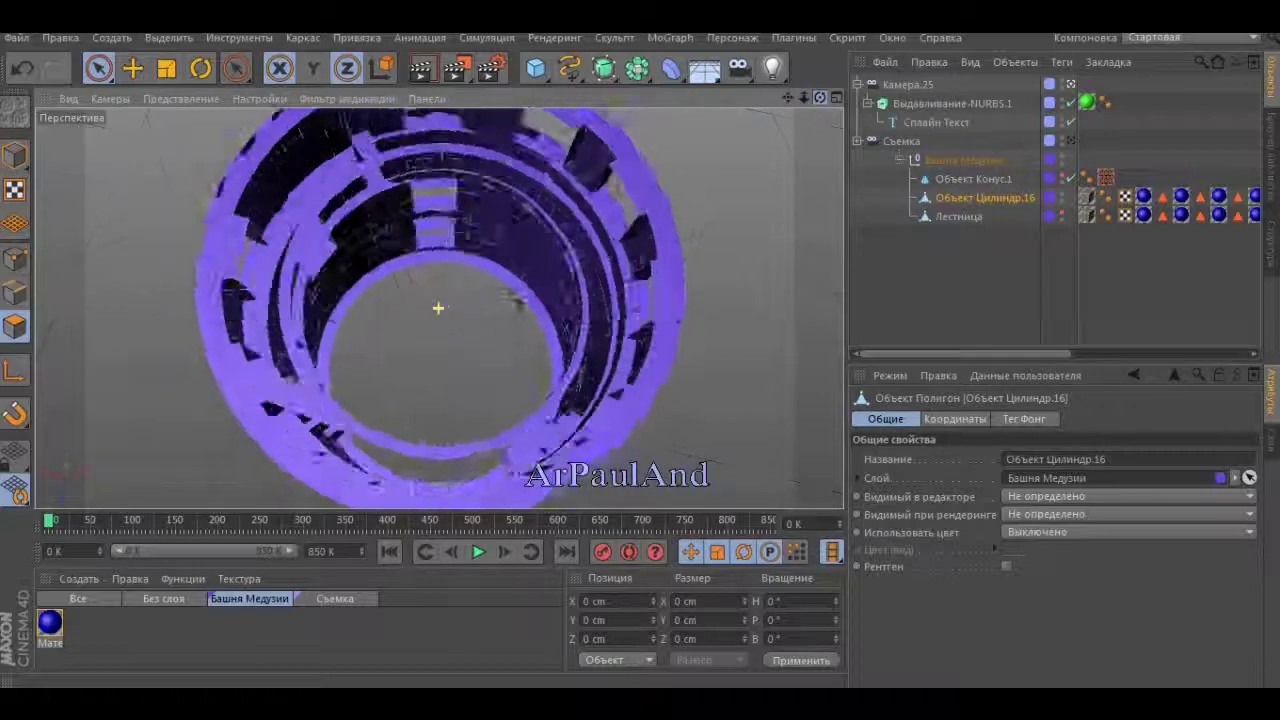
alt+drag(529, 391, 505, 453)
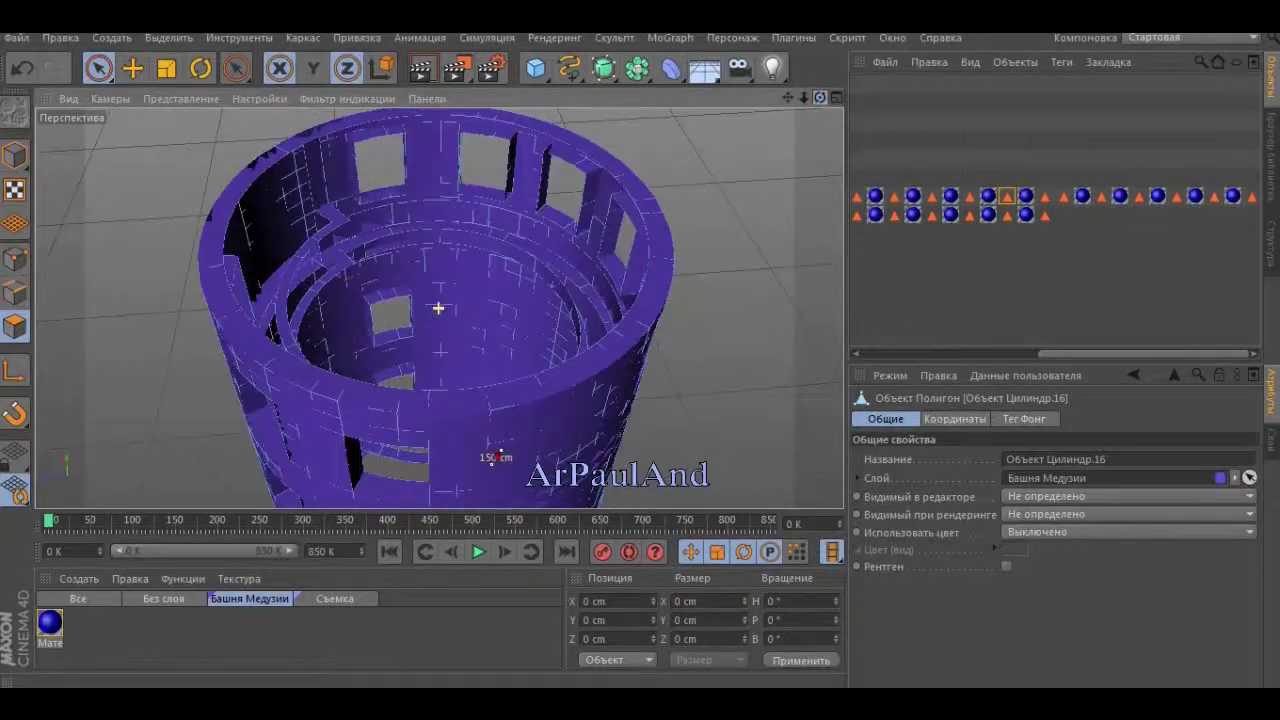
scroll(508, 452, up, 5)
alt+drag(810, 161, 452, 362)
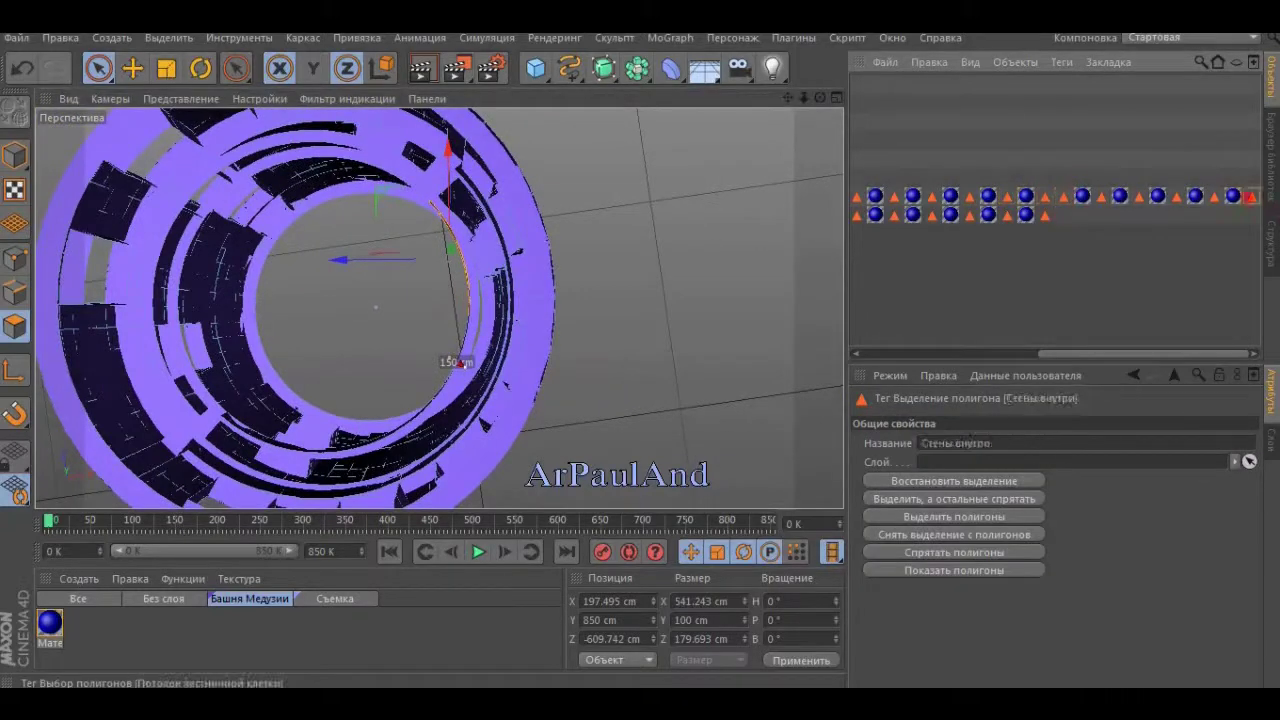
alt+drag(438, 308, 522, 289)
click(953, 572)
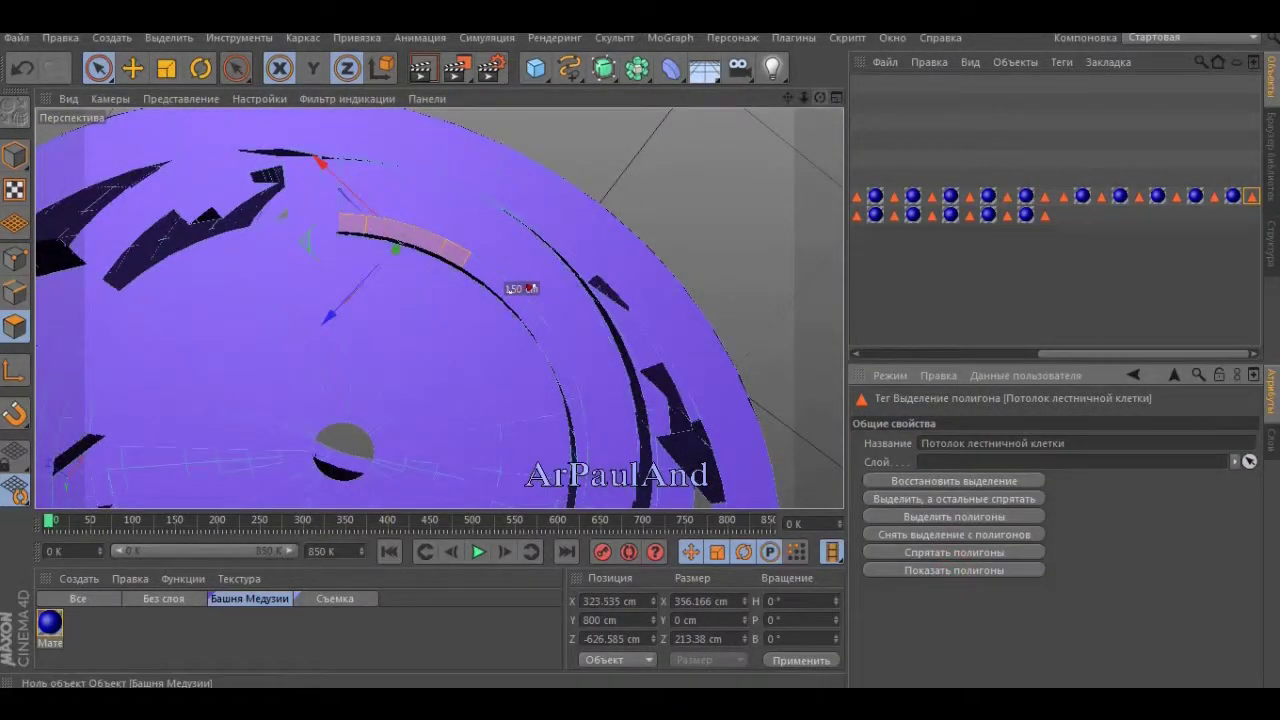
Orbit around the ceiling ring and open the saved 'Потолок Лестничной клетки и дверной проем' tag
alt+drag(437, 306, 349, 391)
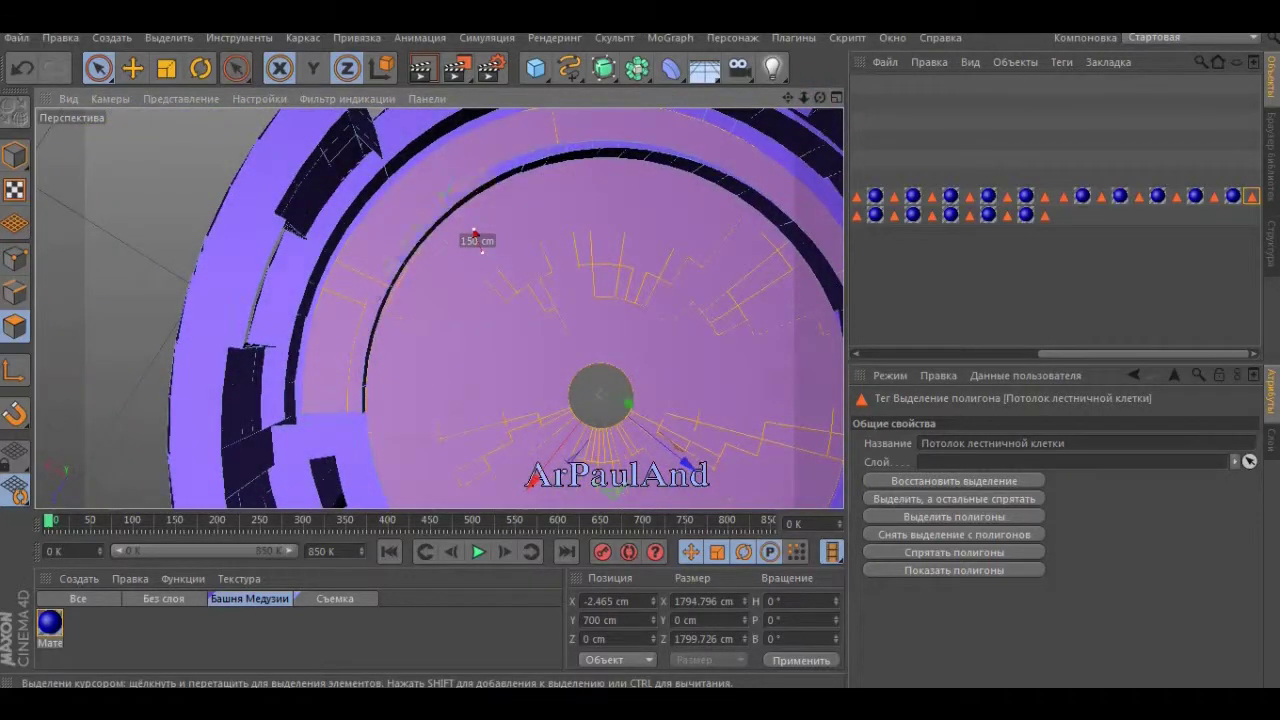
alt+drag(475, 234, 354, 233)
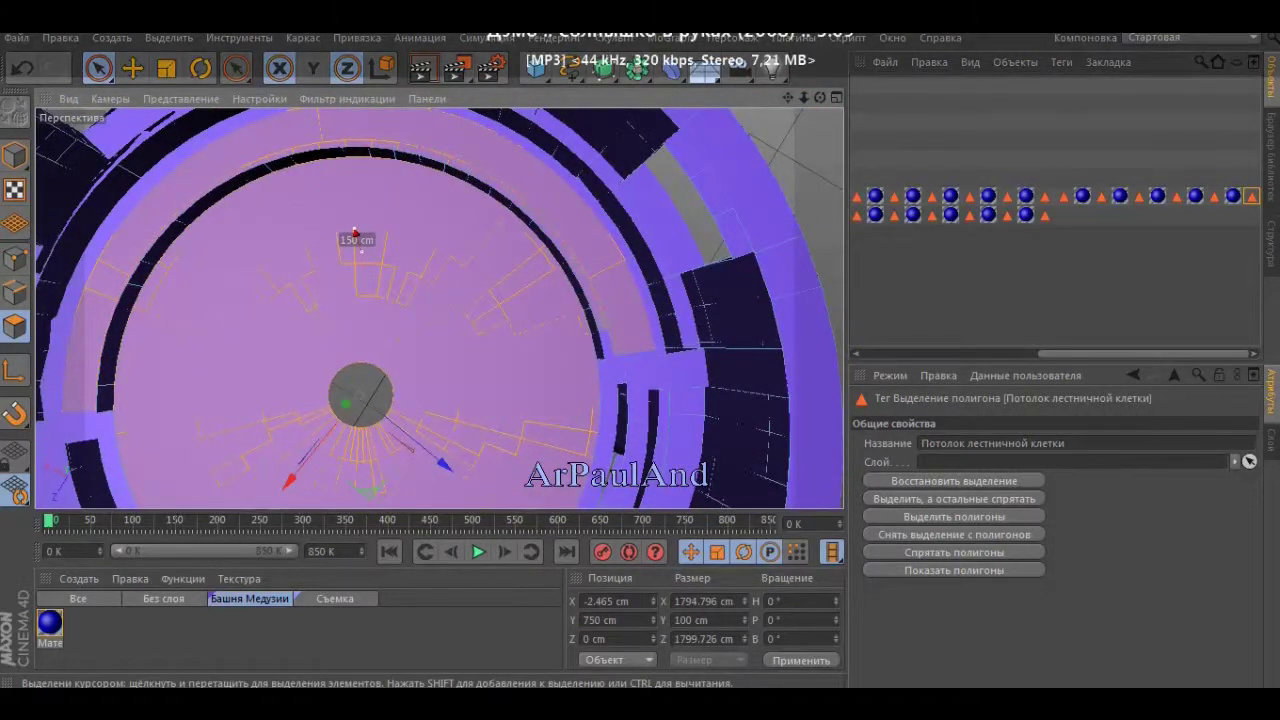
alt+drag(355, 233, 390, 148)
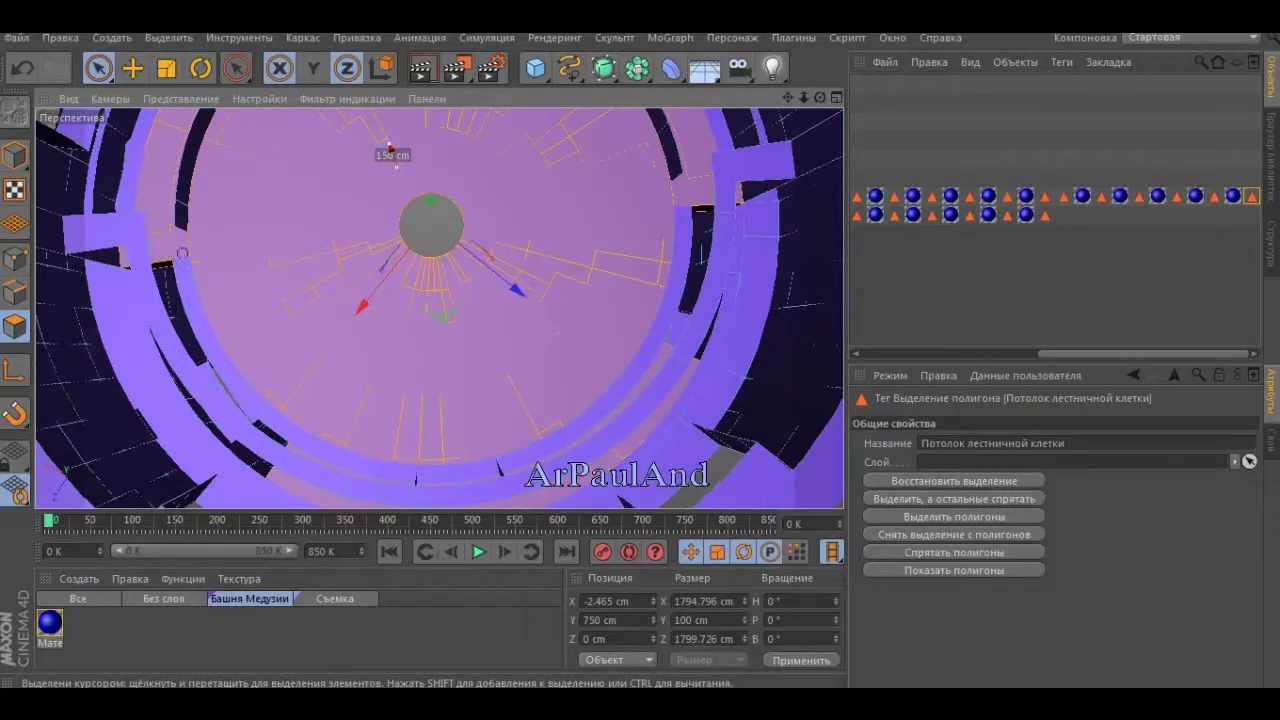
alt+drag(390, 148, 480, 131)
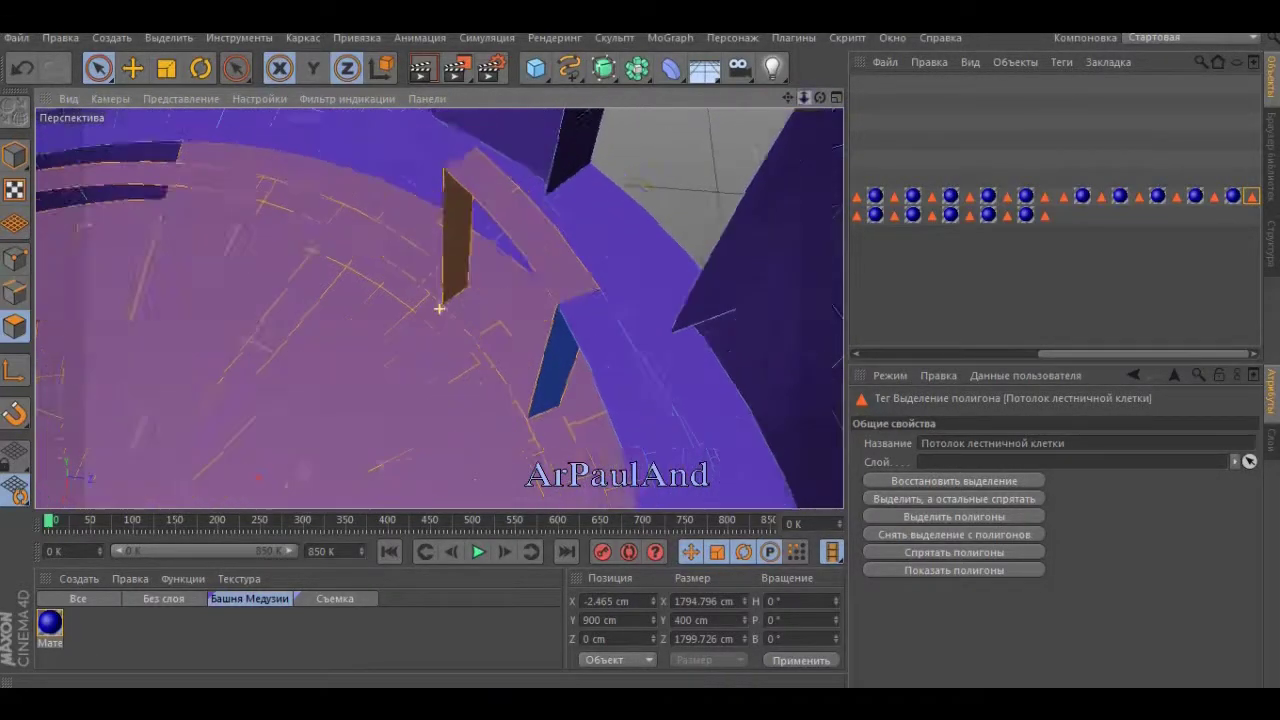
scroll(438, 308, down, 10)
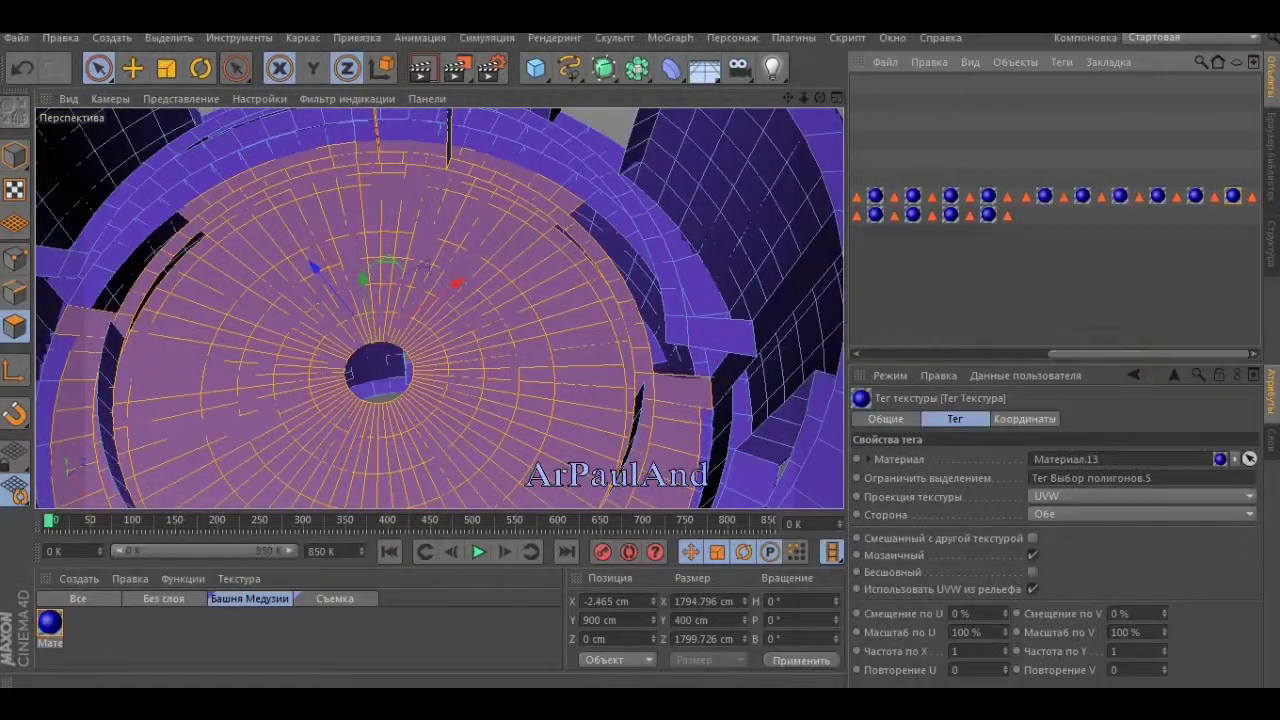
click(1251, 195)
click(1233, 195)
click(1251, 195)
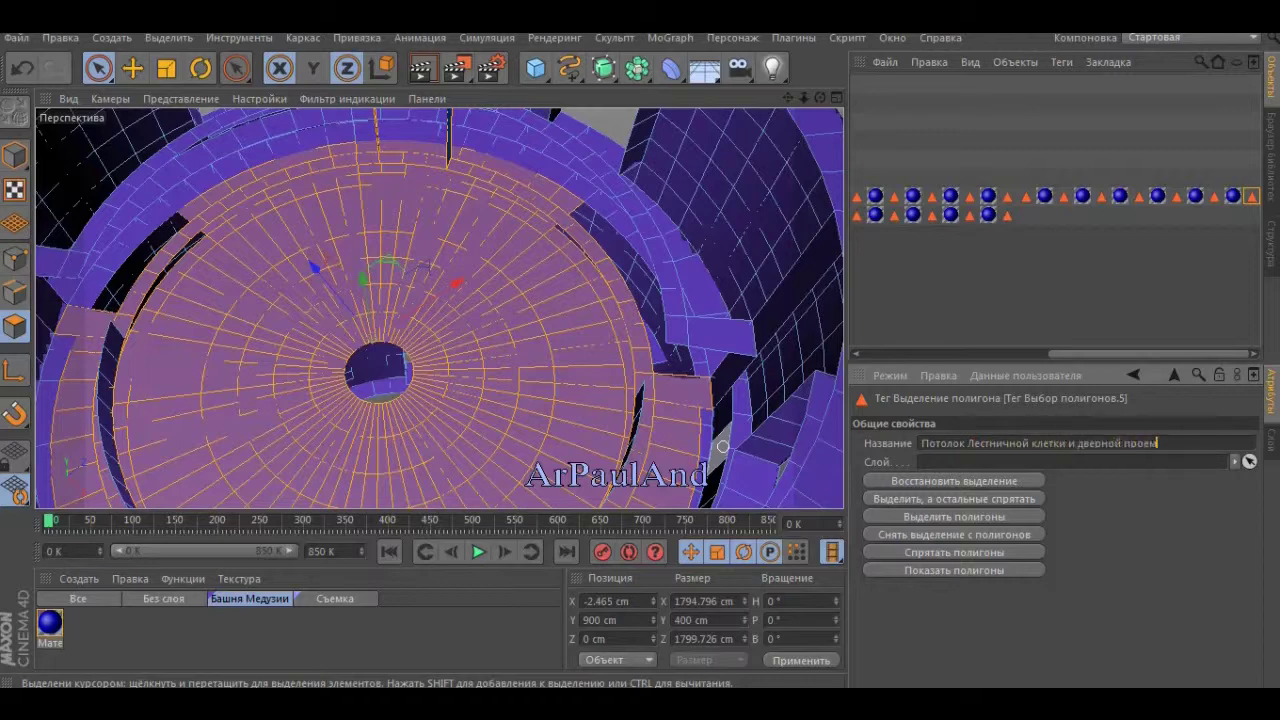
scroll(438, 308, down, 10)
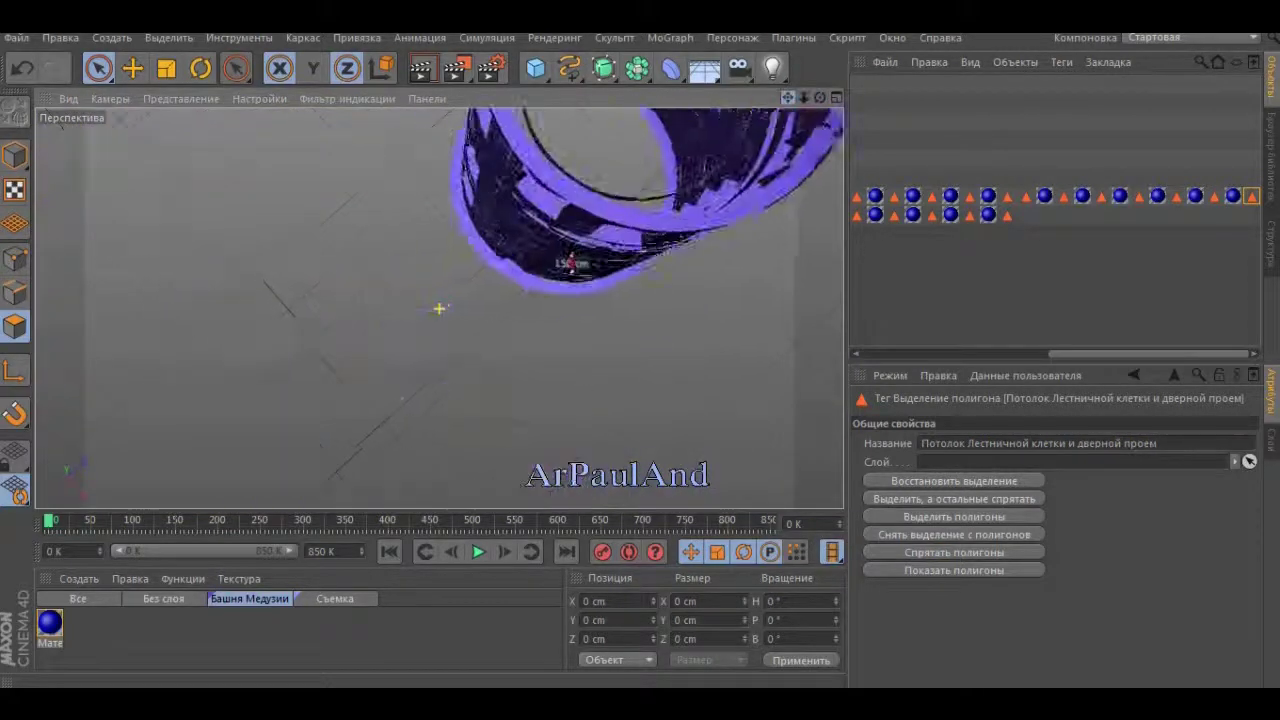
Orbit around the ring and tower, switching back to Live Selection
alt+drag(438, 308, 462, 312)
mouse_move(532, 445)
alt+mouse_down()
mouse_move(566, 356)
mouse_move(487, 278)
alt+mouse_up()
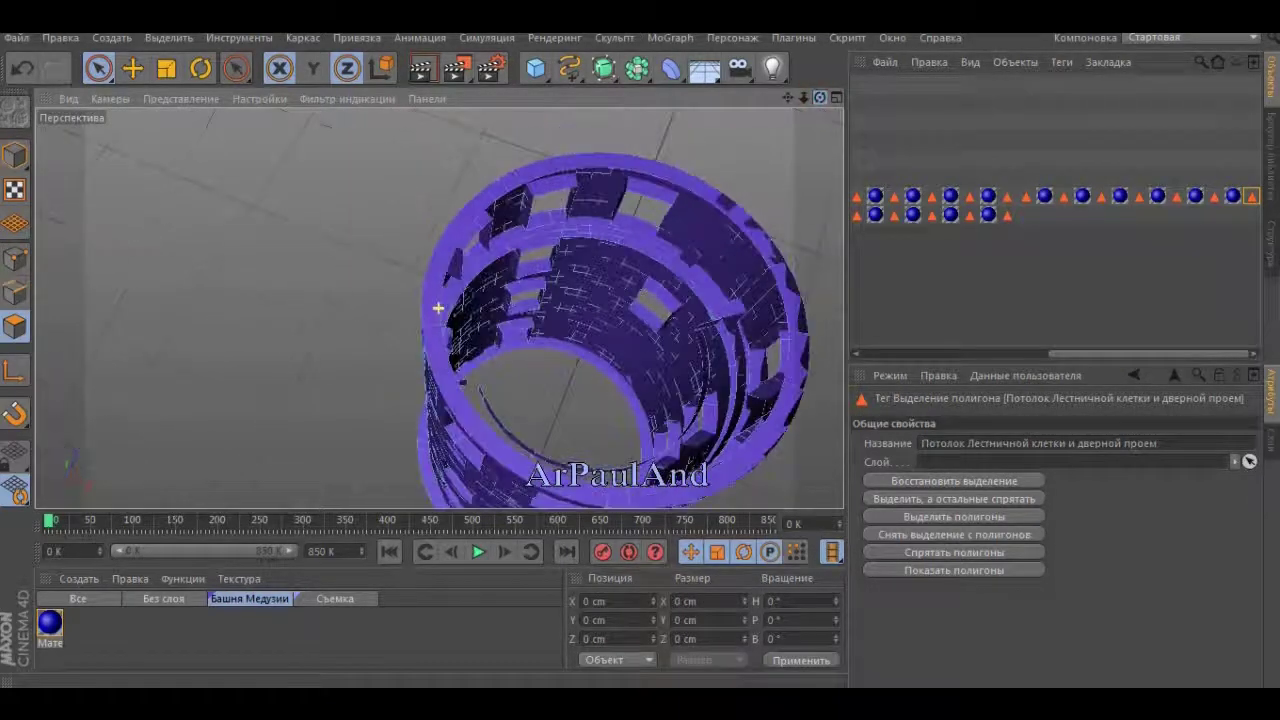
mouse_move(487, 278)
alt+mouse_down()
mouse_move(537, 272)
mouse_move(438, 308)
mouse_move(428, 296)
alt+mouse_up()
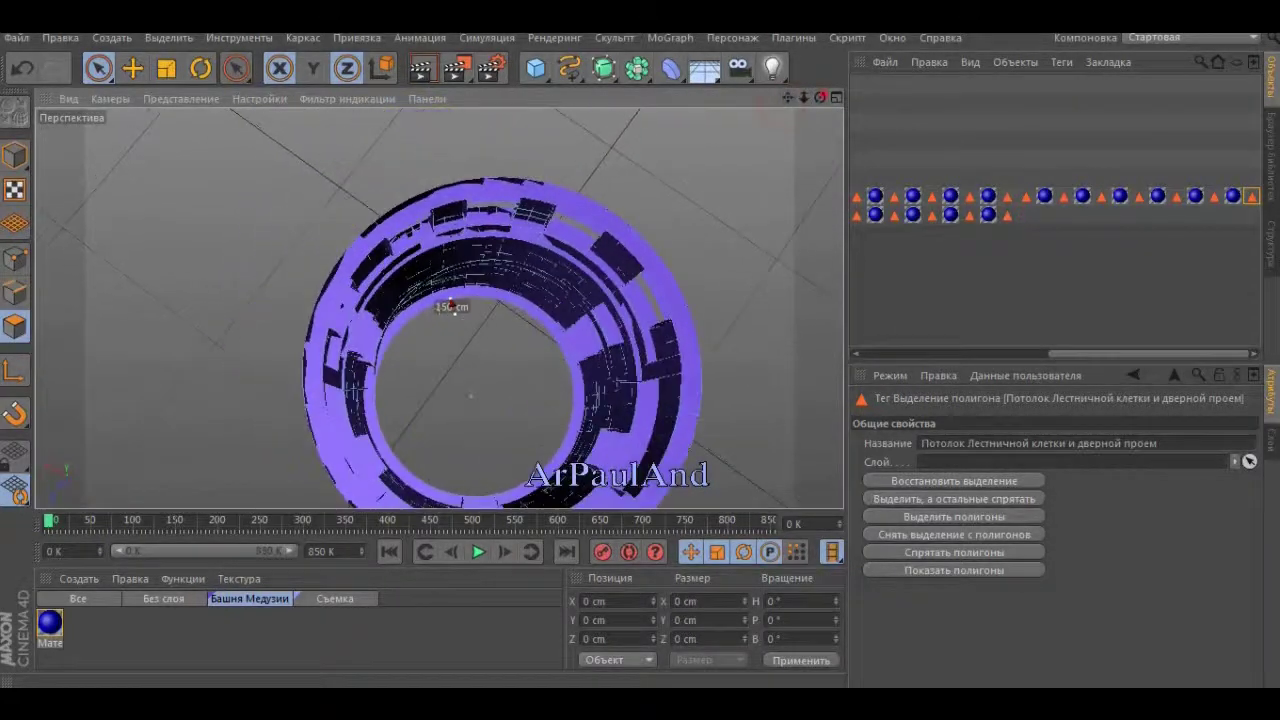
mouse_move(430, 296)
alt+mouse_down()
mouse_move(439, 309)
mouse_move(316, 348)
mouse_move(438, 308)
alt+mouse_up()
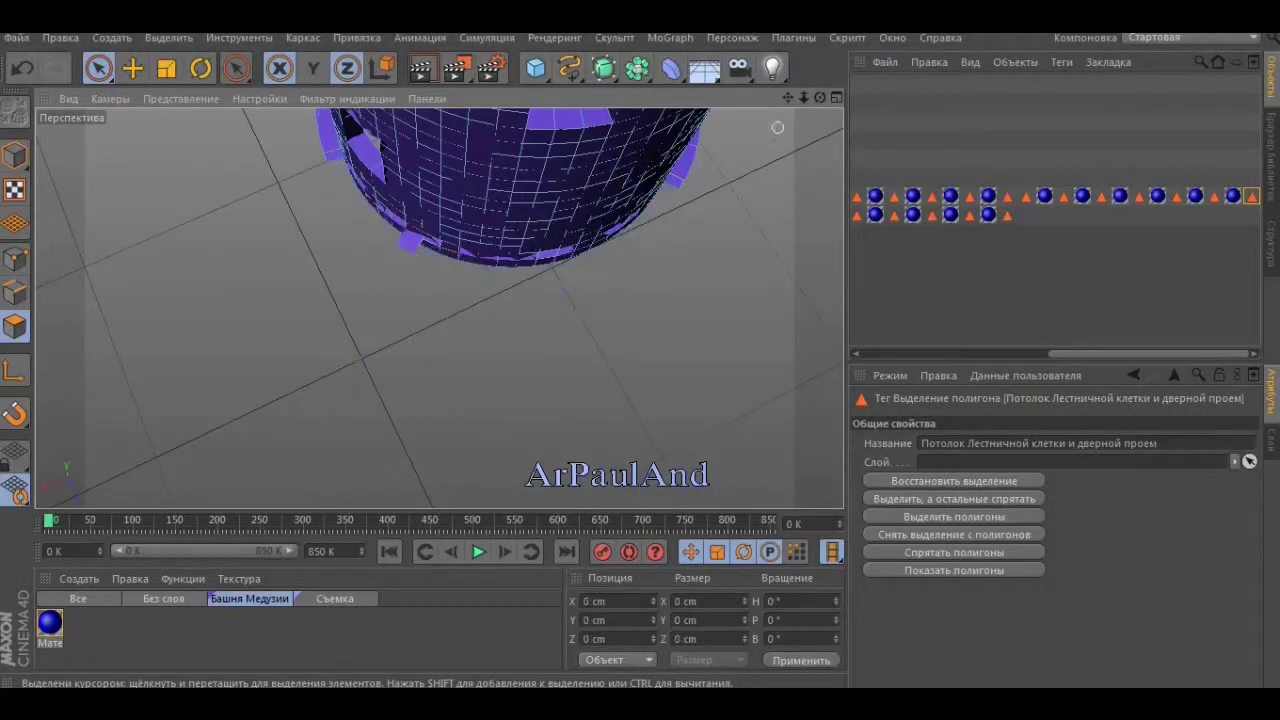
alt+drag(434, 289, 395, 251)
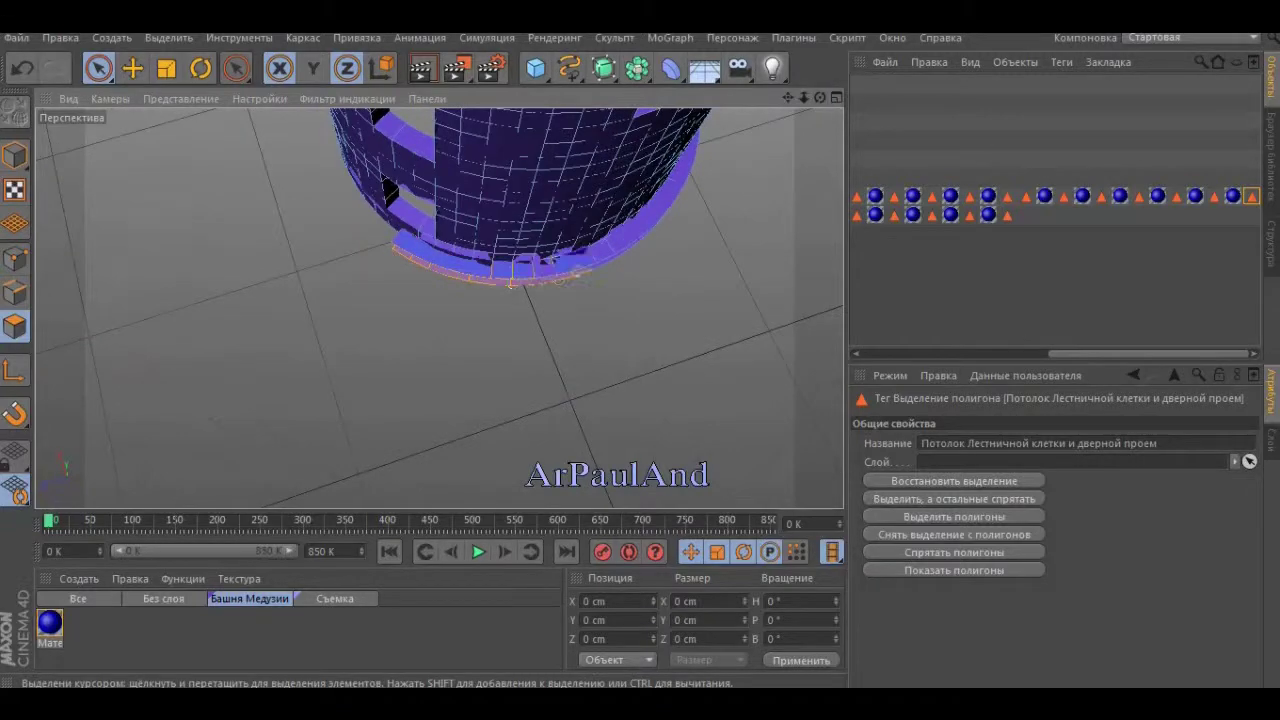
click(98, 67)
mouse_move(680, 160)
alt+mouse_down()
mouse_move(716, 133)
mouse_move(545, 206)
alt+mouse_up()
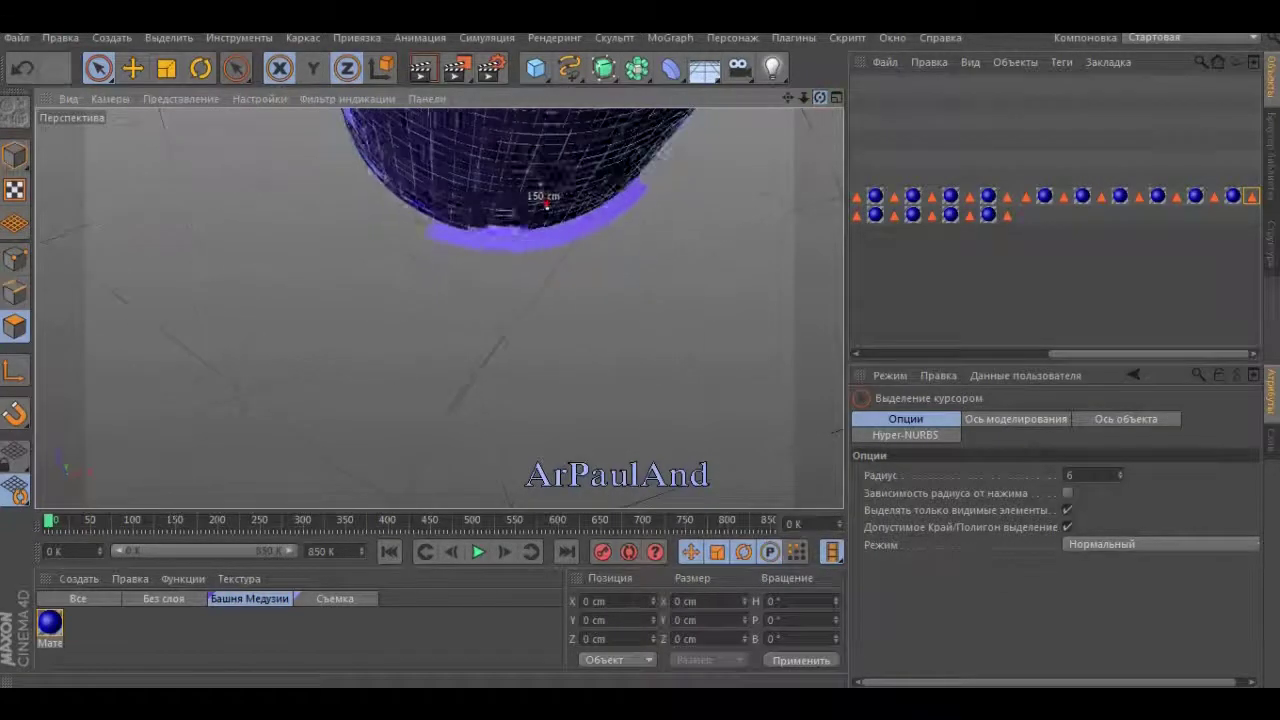
Open the tower's new outer-wall selection tag and clear its default name for Наружные стены
scroll(437, 306, up, 3)
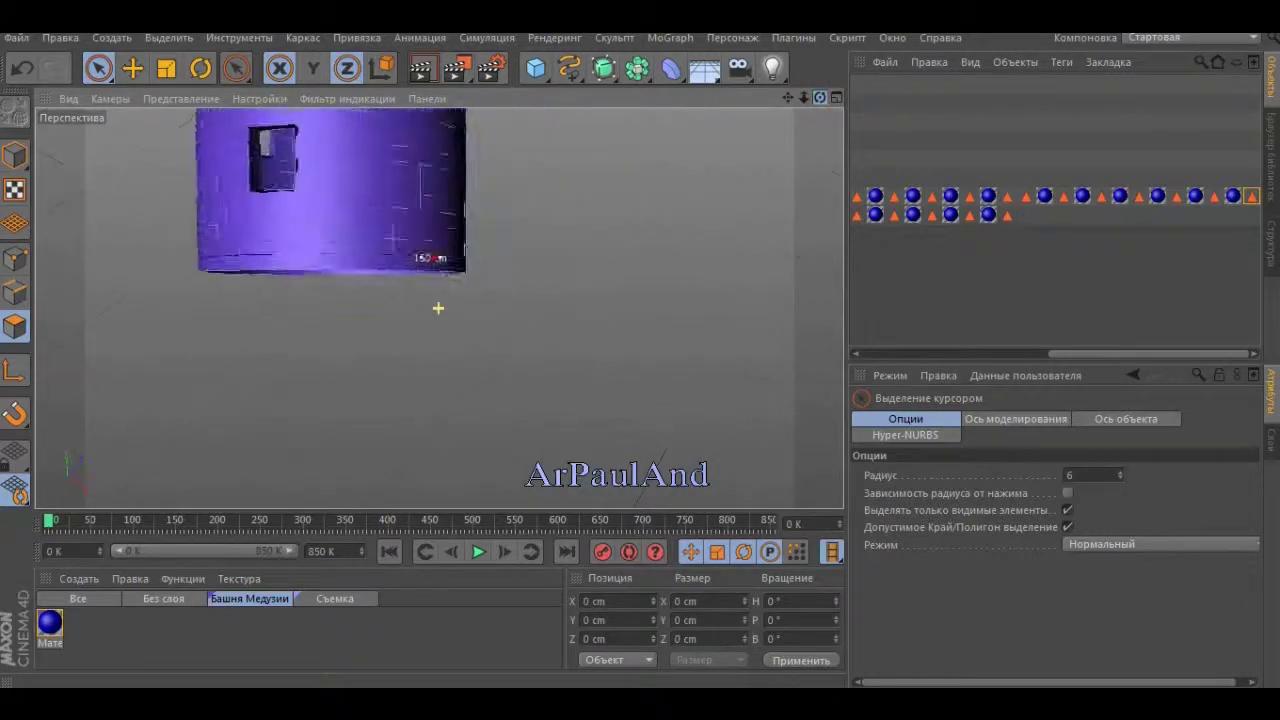
scroll(438, 308, up, 3)
scroll(438, 308, up, 3)
scroll(438, 308, down, 3)
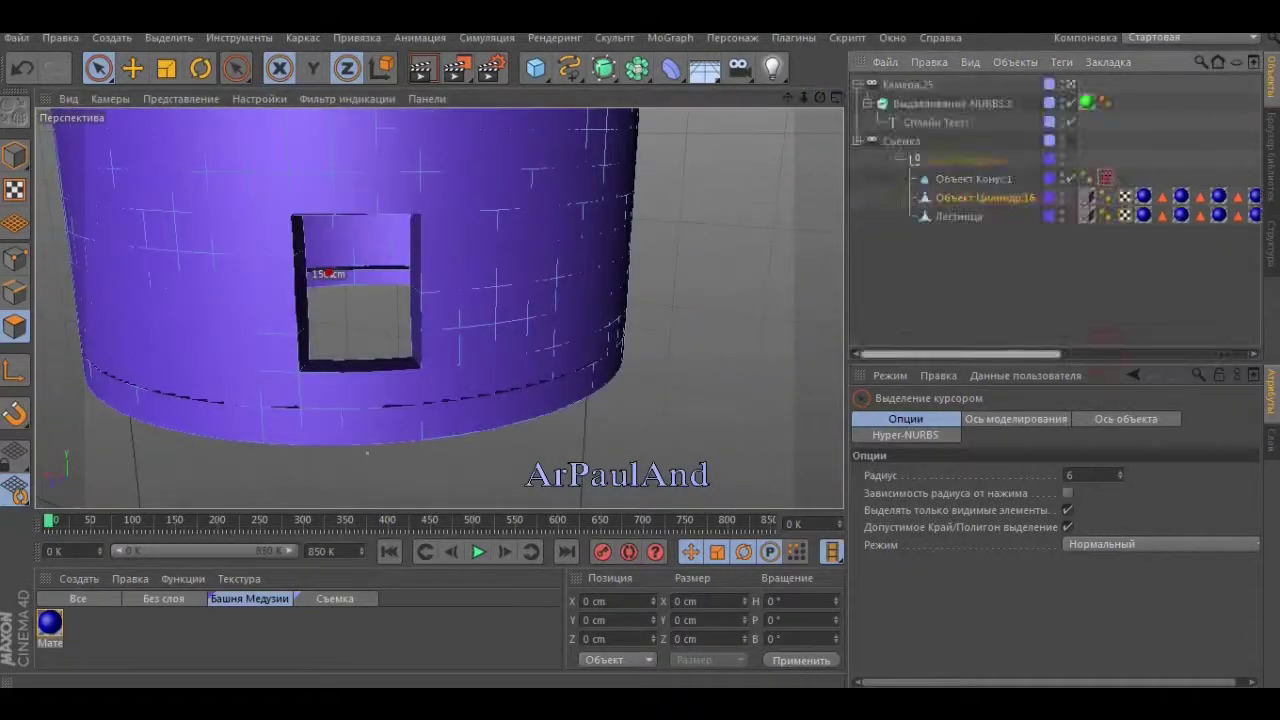
scroll(438, 308, down, 3)
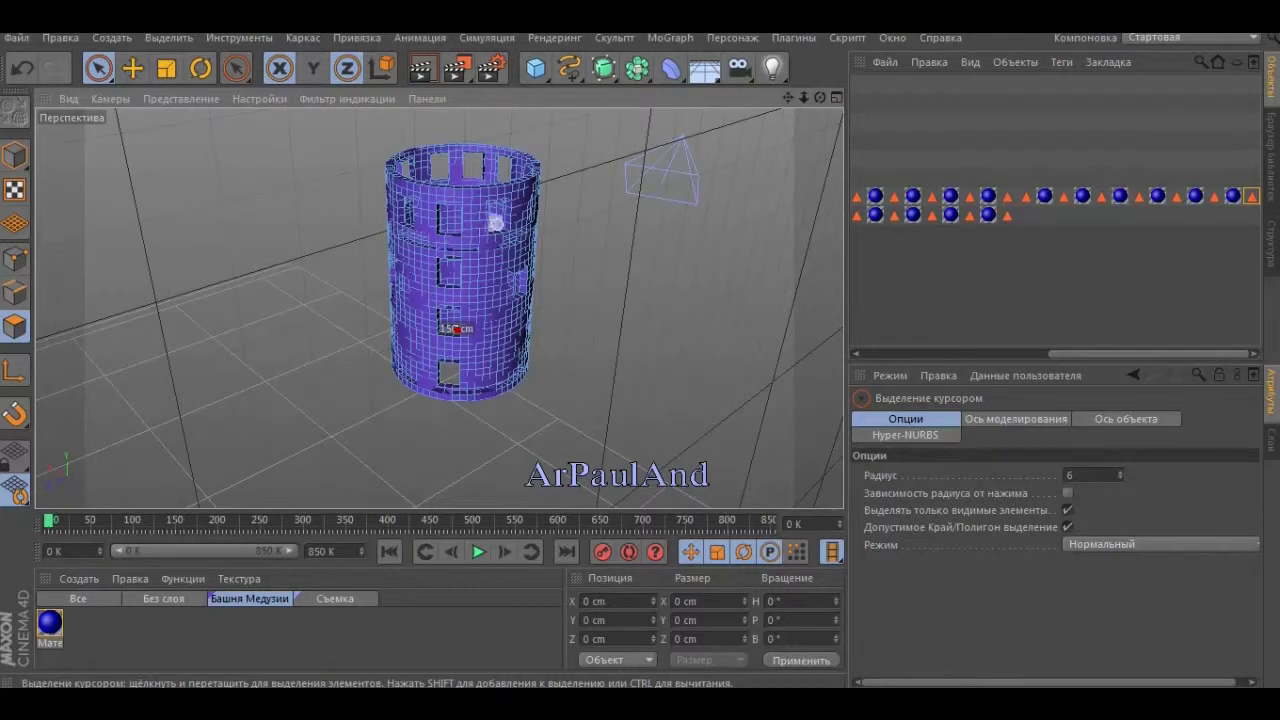
click(495, 222)
key(BackSpace)
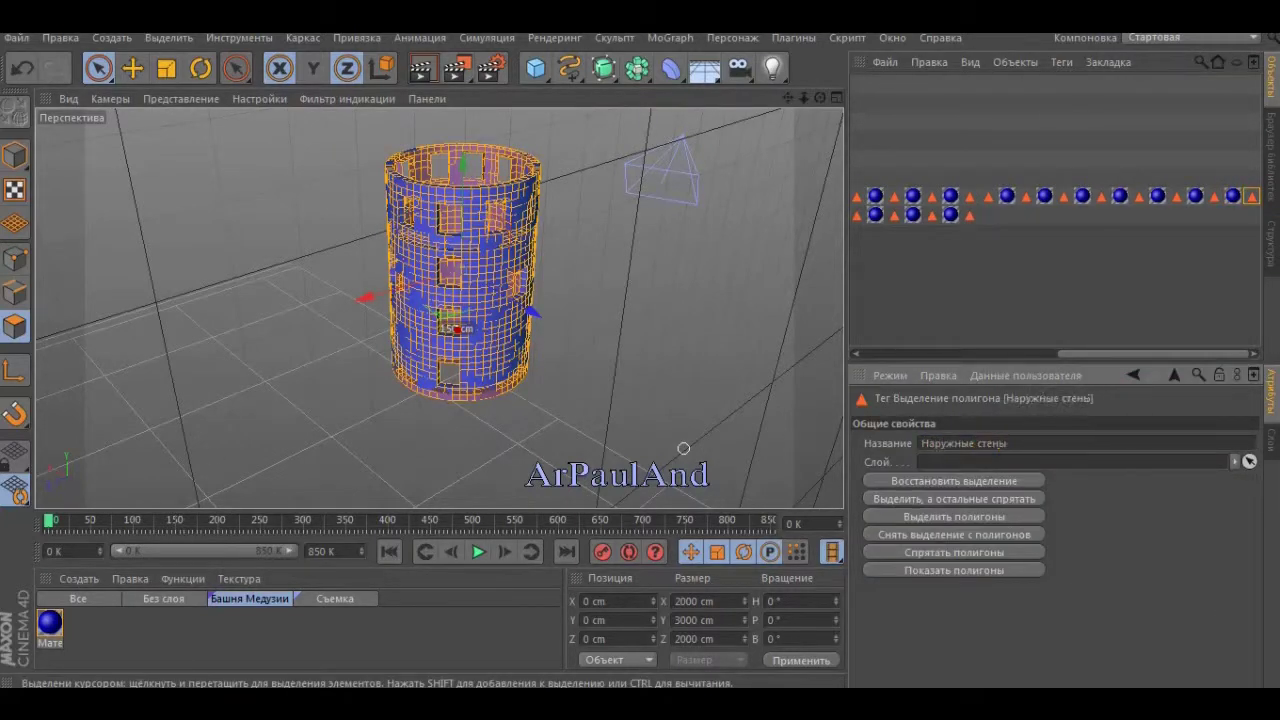